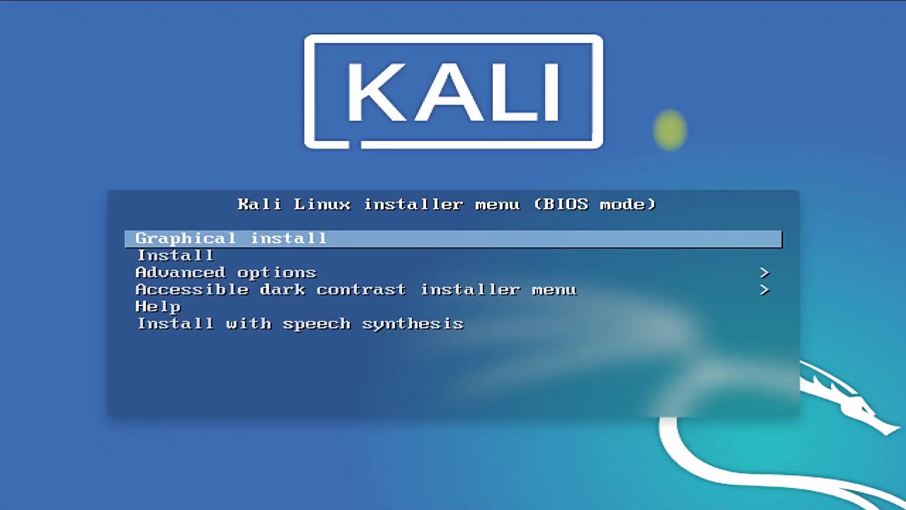
Launch the Graphical install option from the Kali boot menu
key(Down)
key(Up)
key(Return)
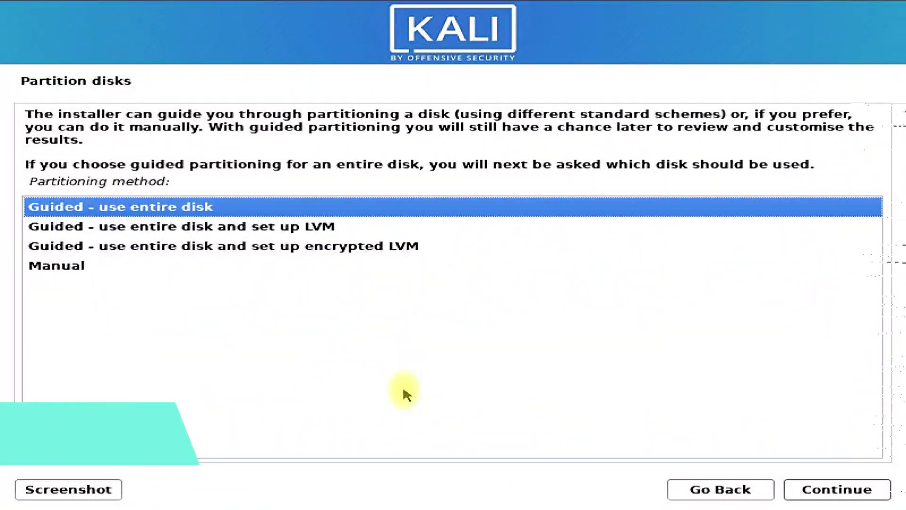
Choose manual partitioning and create a new empty partition table on the 32.2 GB sda disk
click(83, 267)
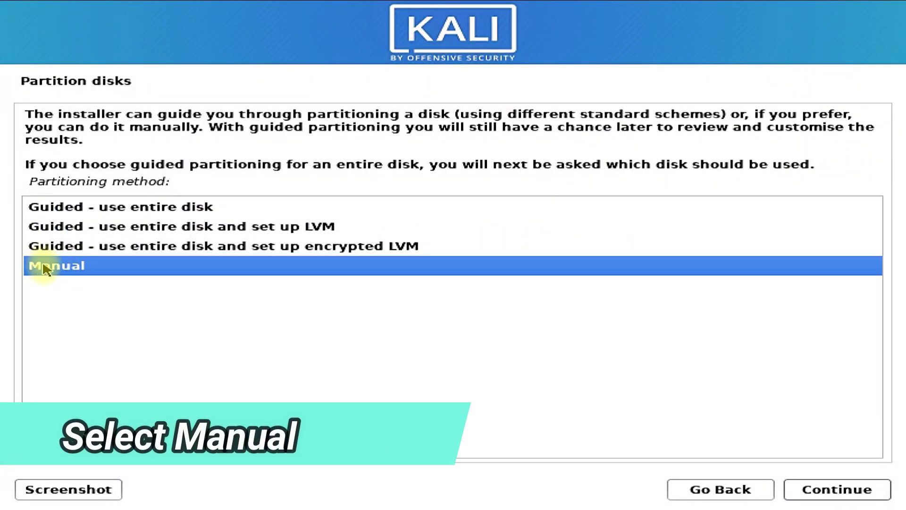
click(797, 490)
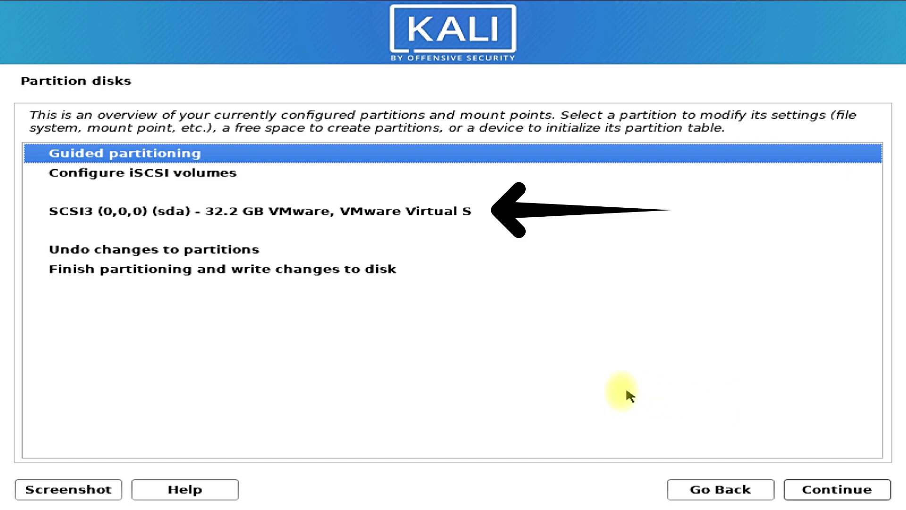
key(Down)
key(Down)
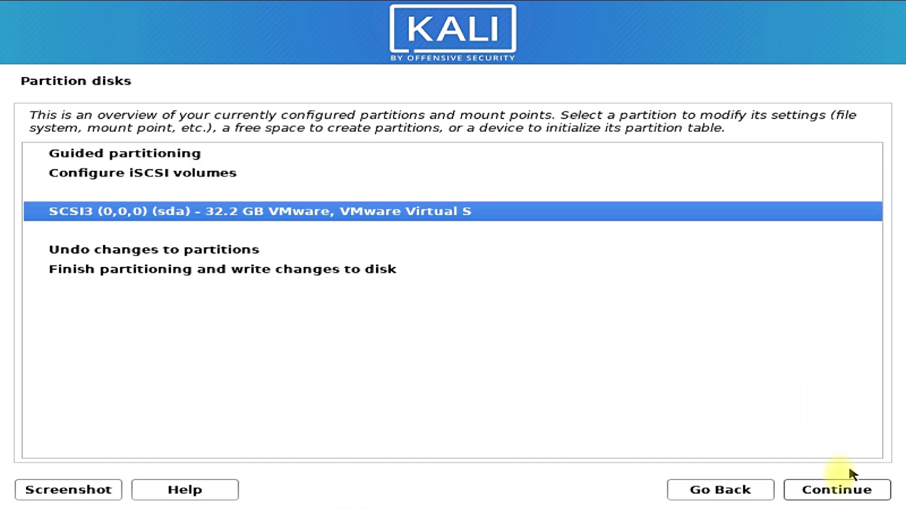
click(835, 487)
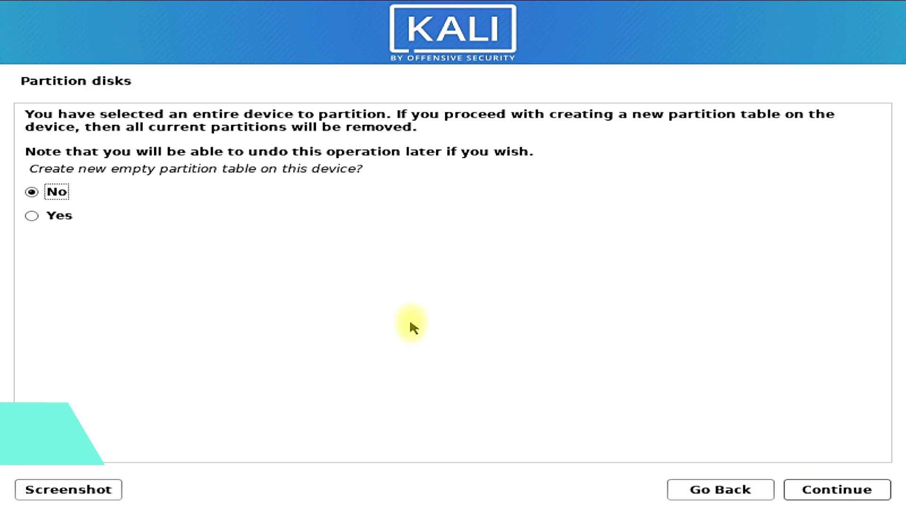
click(52, 216)
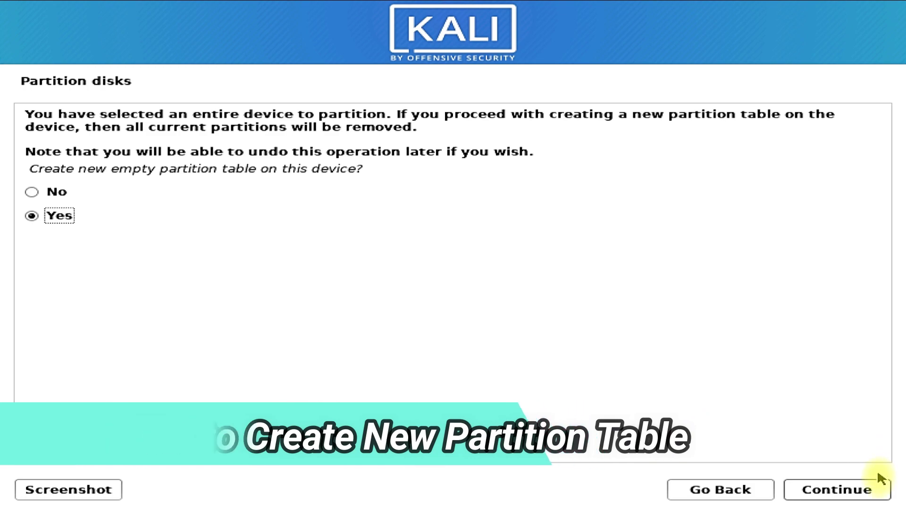
click(874, 488)
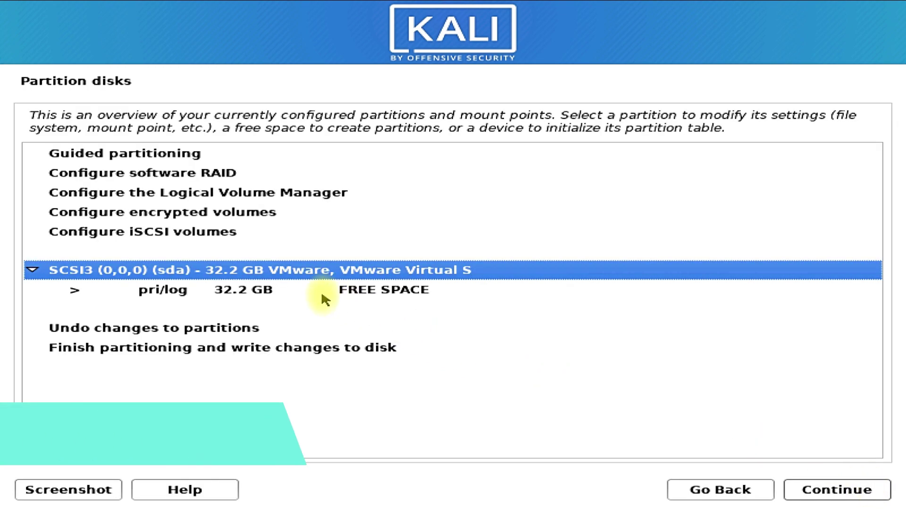
Create a 2GB logical partition at the beginning of the 32.2 GB free space
click(326, 295)
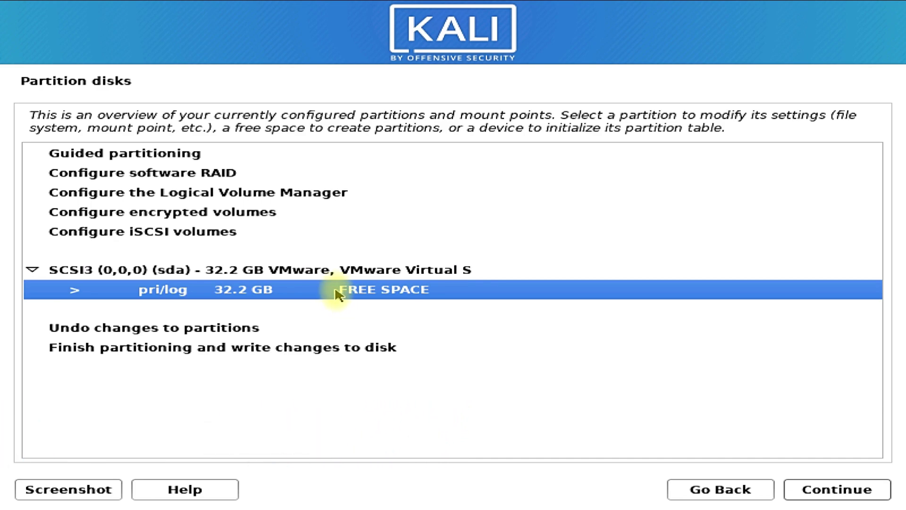
click(808, 490)
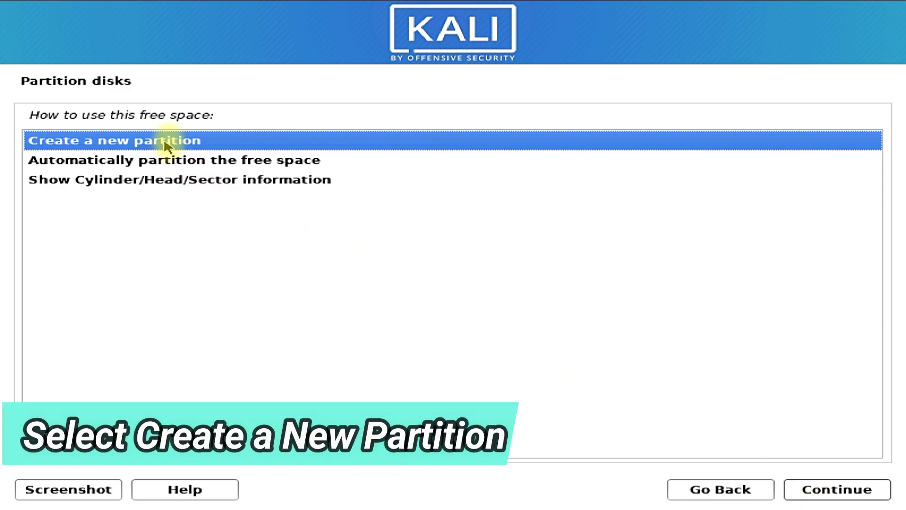
click(817, 492)
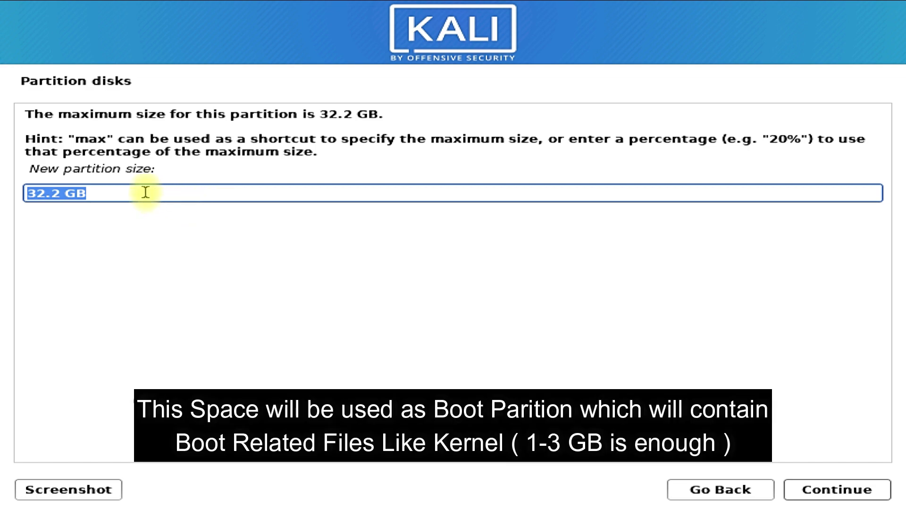
text(2)
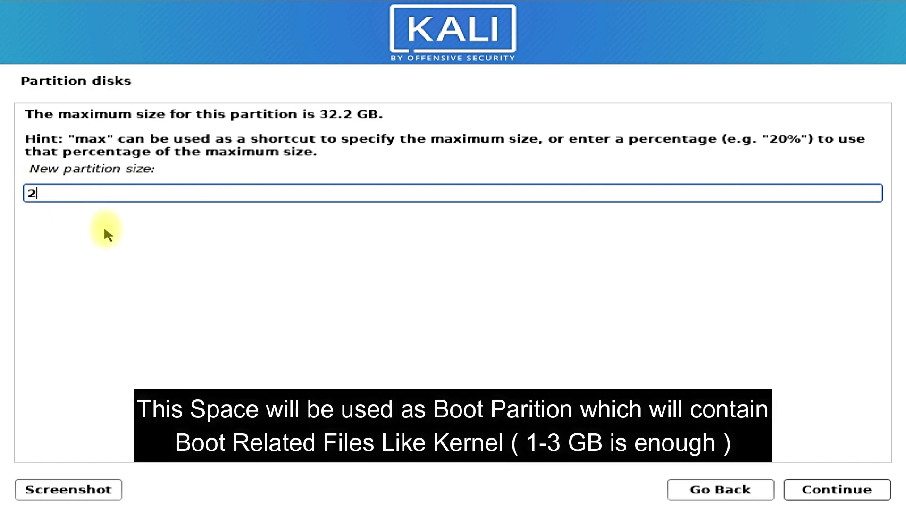
text(GB)
click(802, 492)
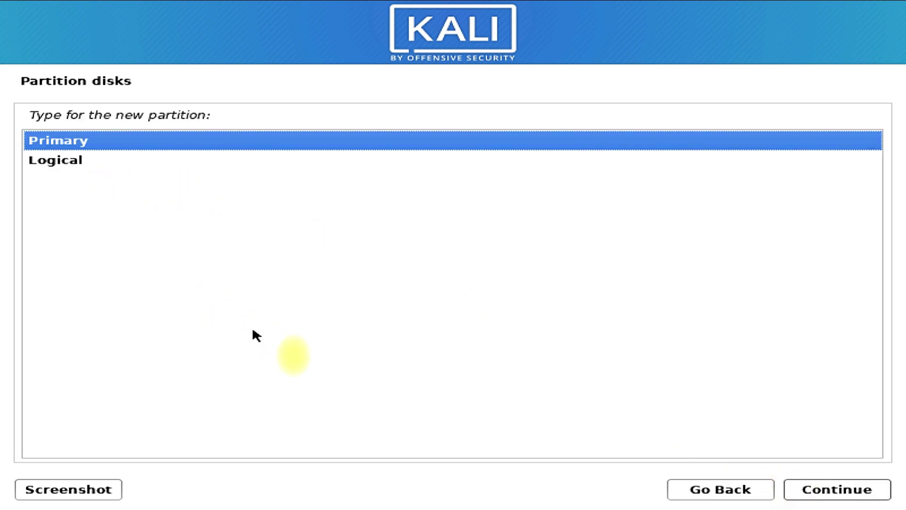
click(73, 163)
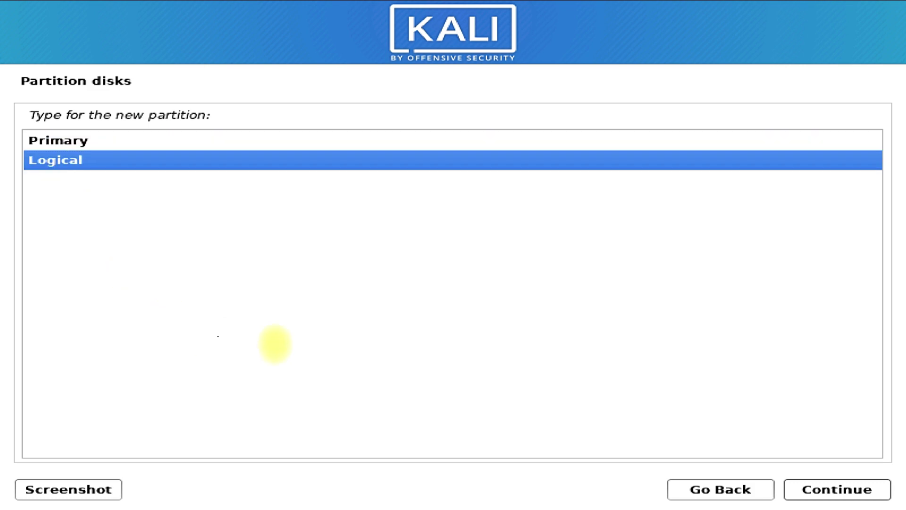
click(802, 493)
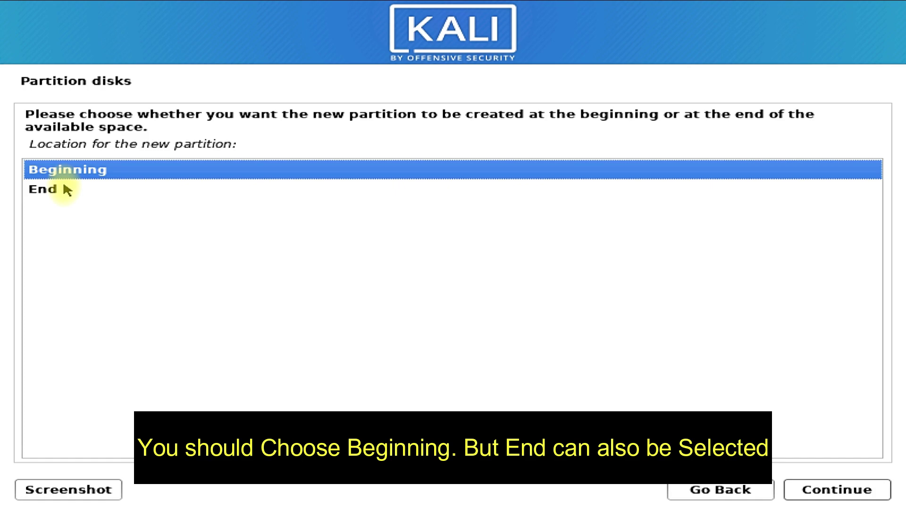
click(838, 494)
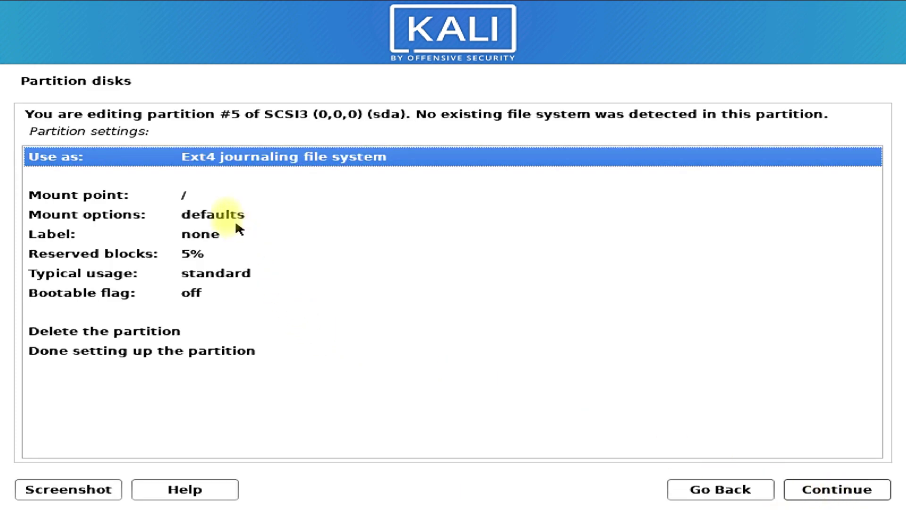
Set logical partition #5's mount point to /boot and finish setting it up
click(203, 195)
double_click(203, 194)
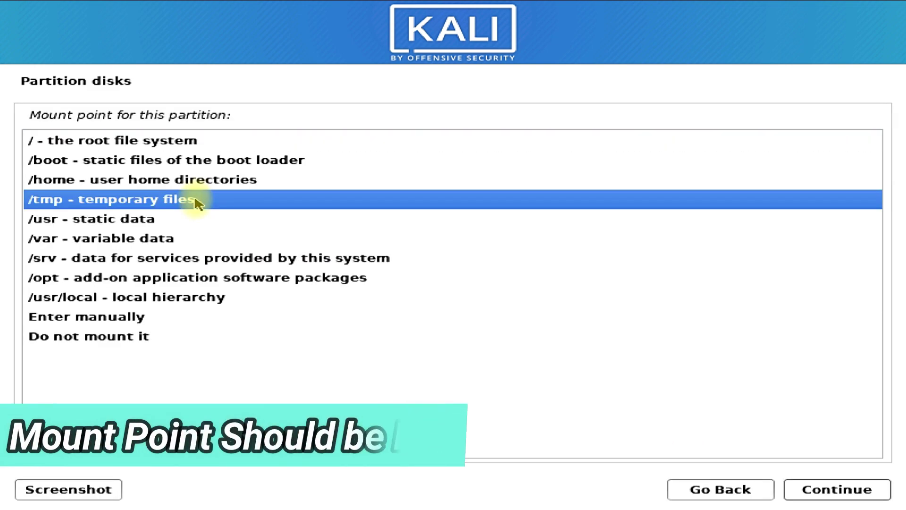
click(154, 143)
click(153, 160)
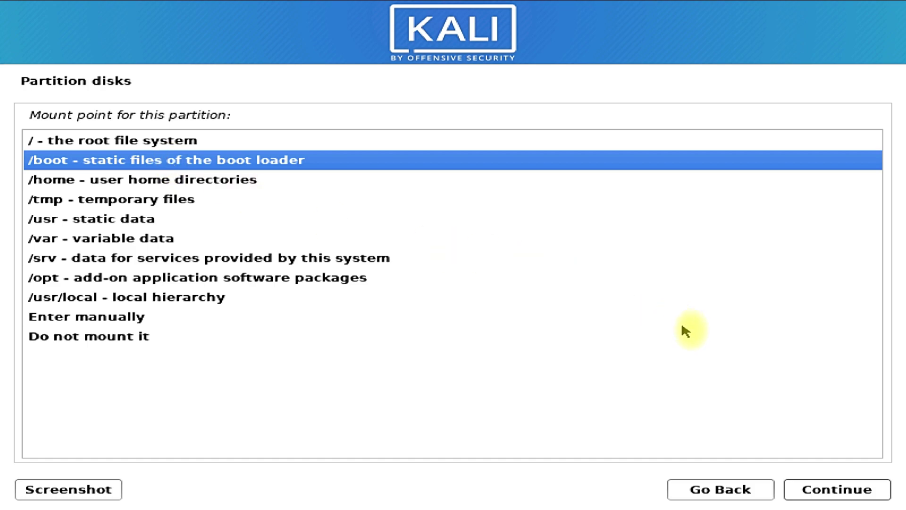
click(814, 491)
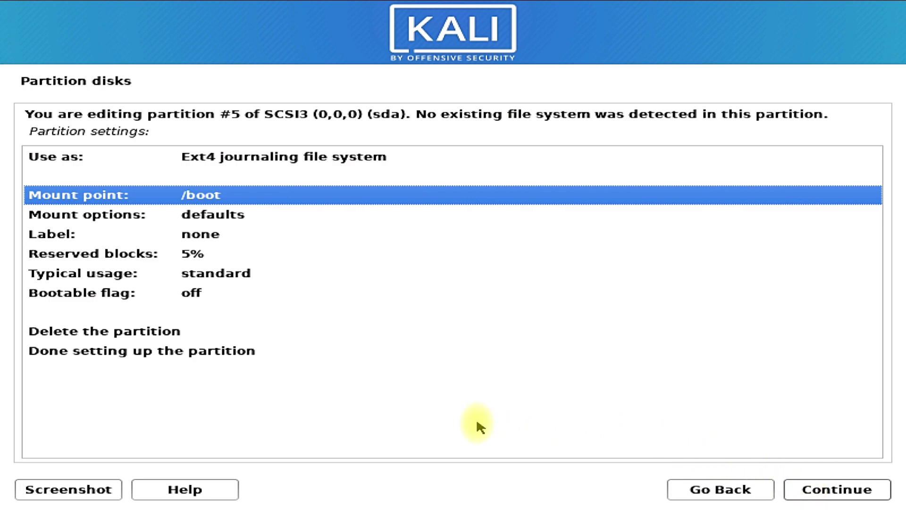
click(229, 358)
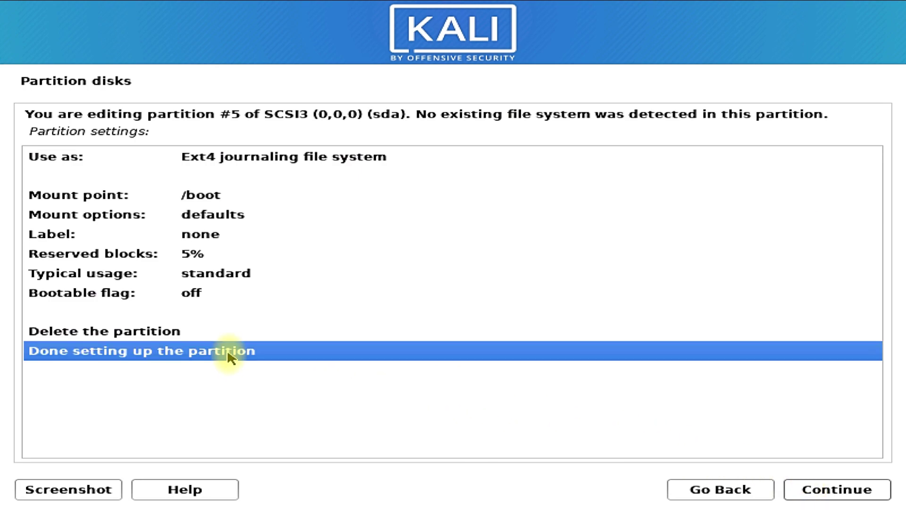
click(806, 493)
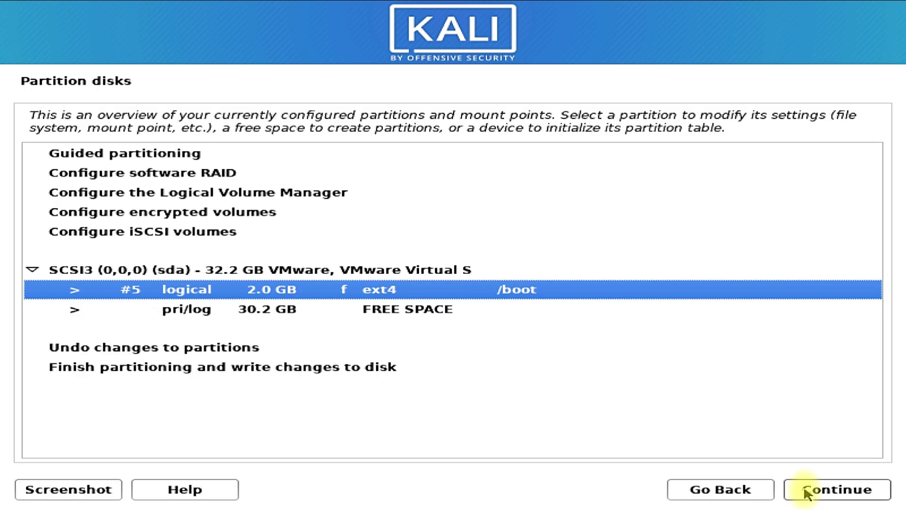
Choose Configure encrypted volumes and agree to write the partition changes to disk
click(258, 218)
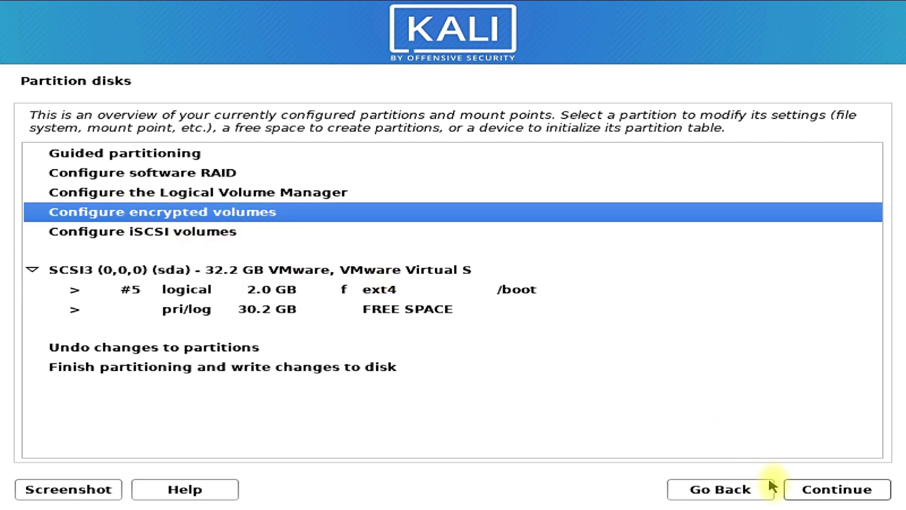
click(789, 489)
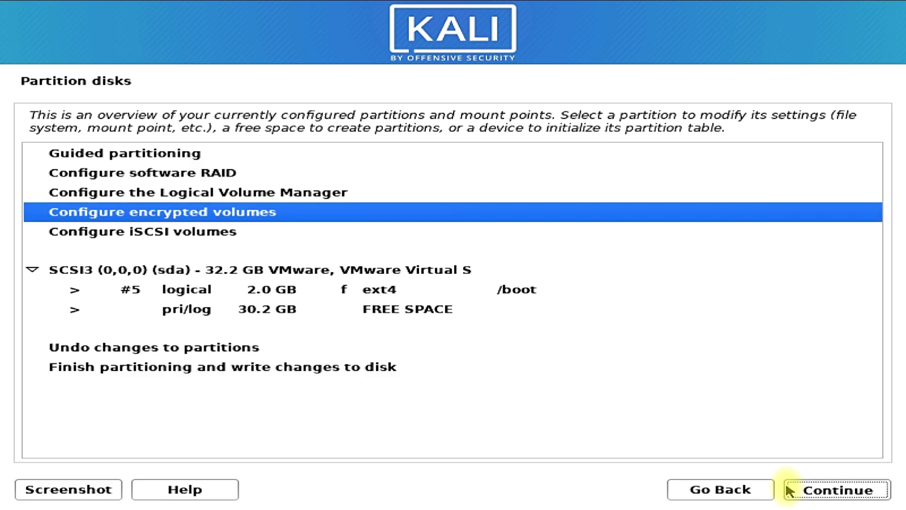
click(53, 317)
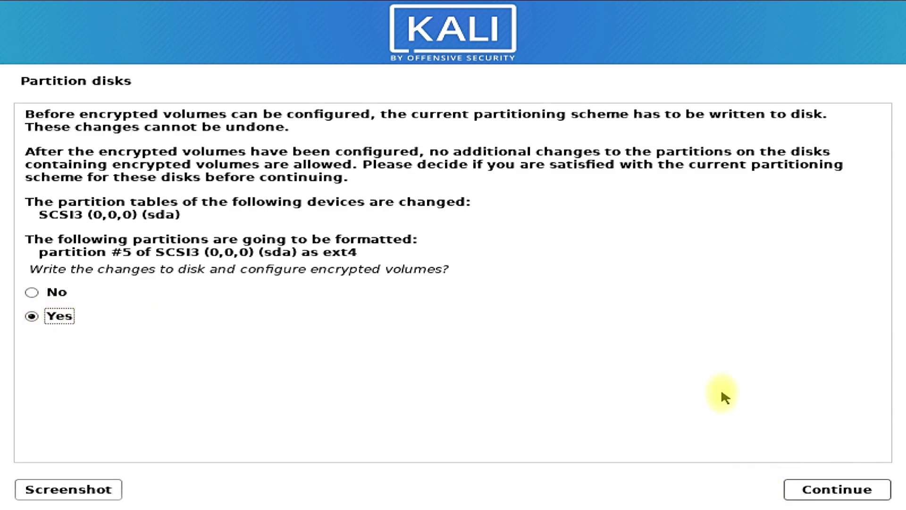
click(809, 489)
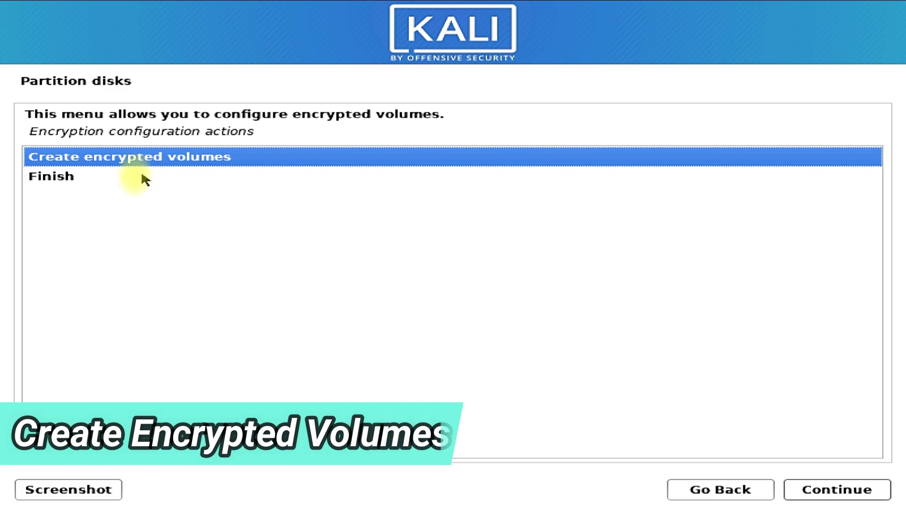
Create an encrypted volume on the 30212MB free space
click(883, 489)
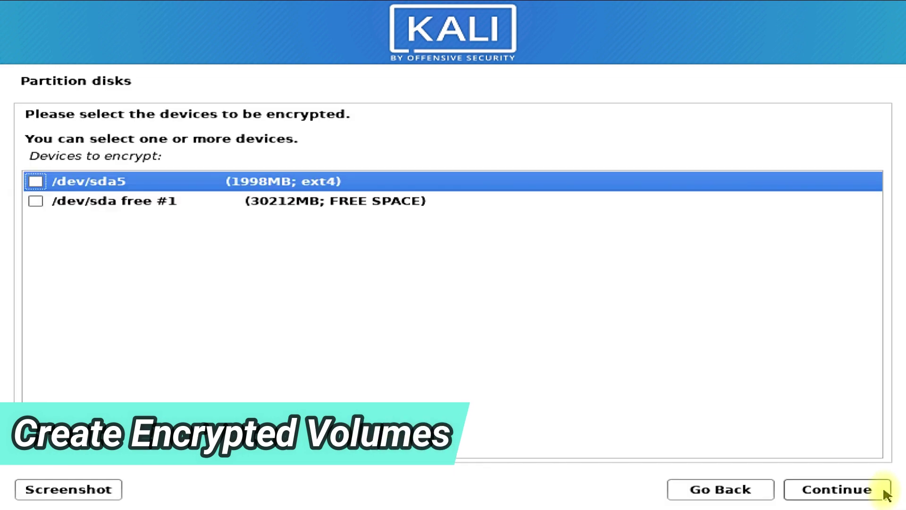
click(34, 201)
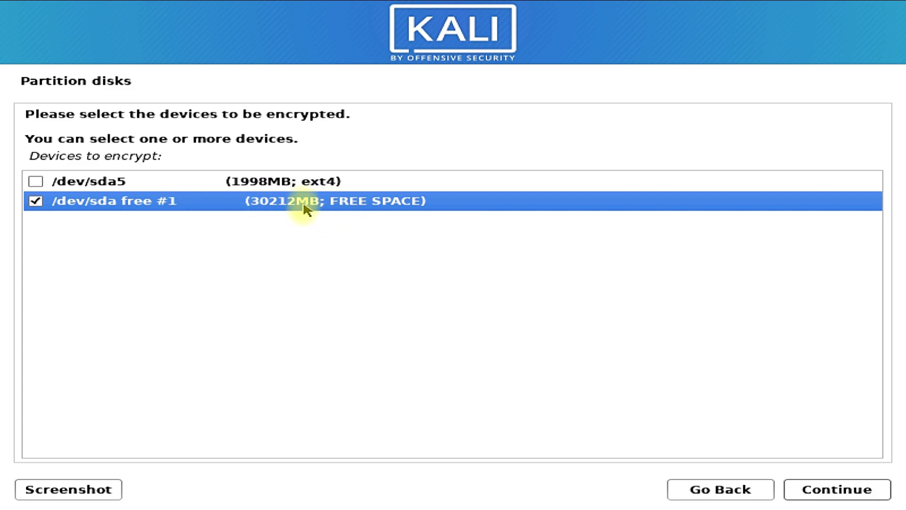
click(797, 487)
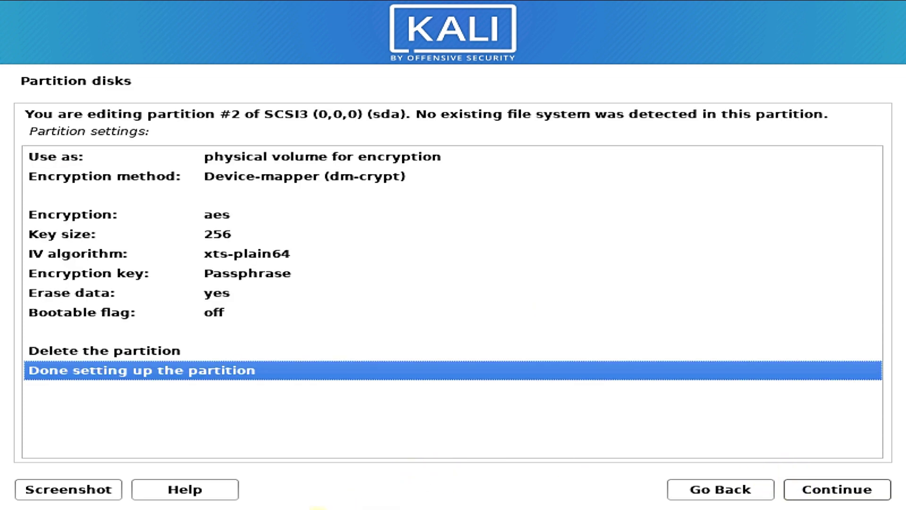
Finish setting up partition #2 and write the changes to disk
click(807, 487)
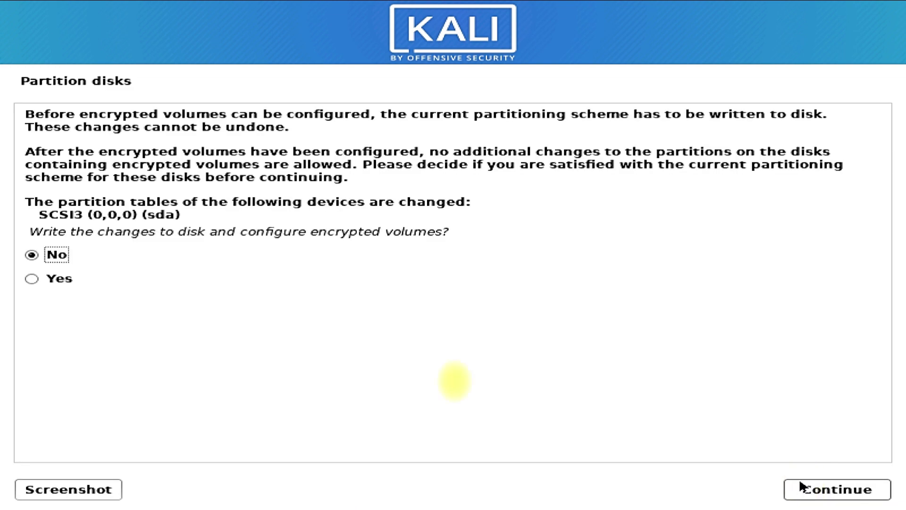
click(33, 279)
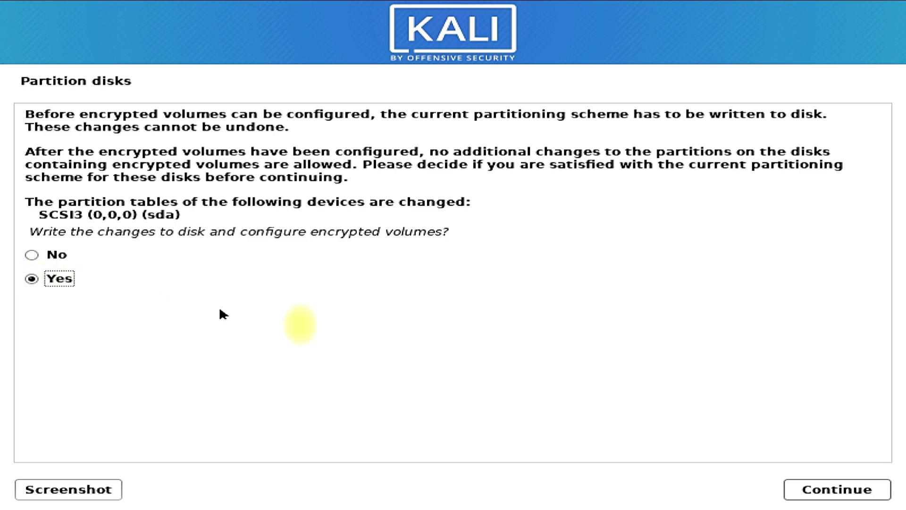
click(832, 489)
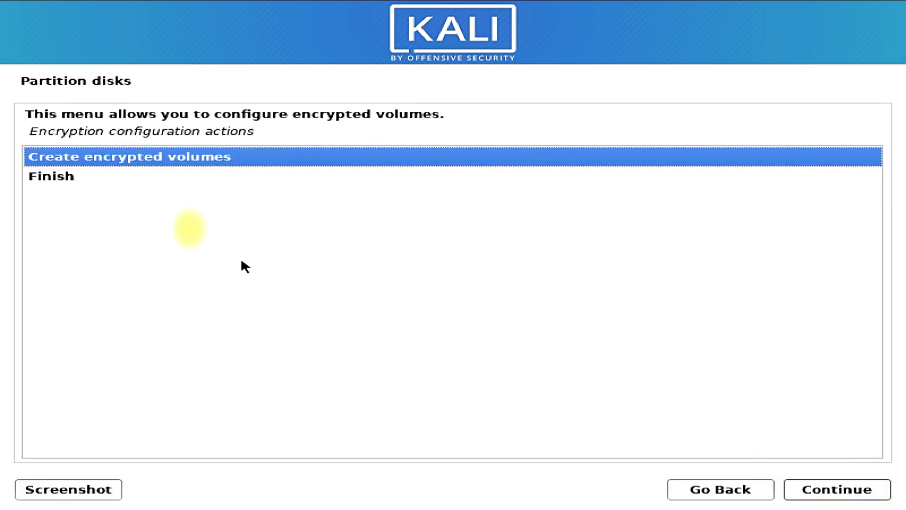
Finish the encrypted volume configuration and erase partition #2 with random data
click(51, 180)
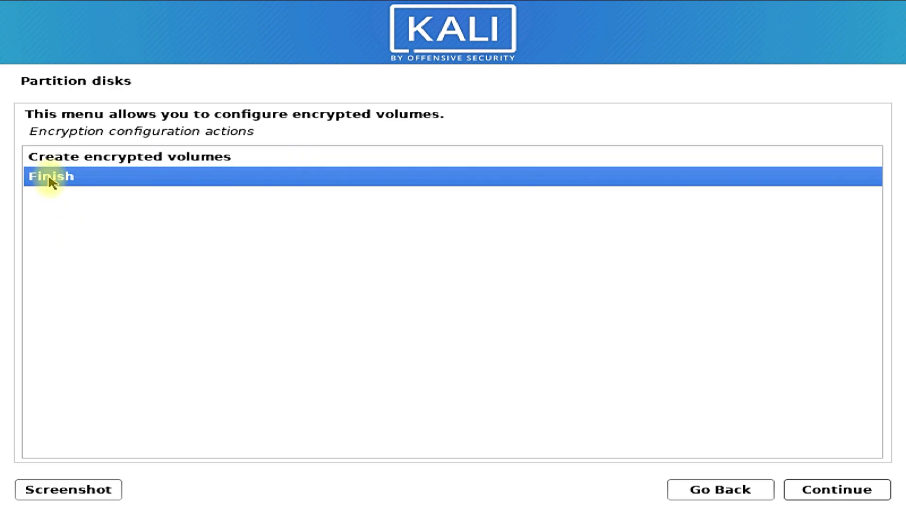
click(798, 490)
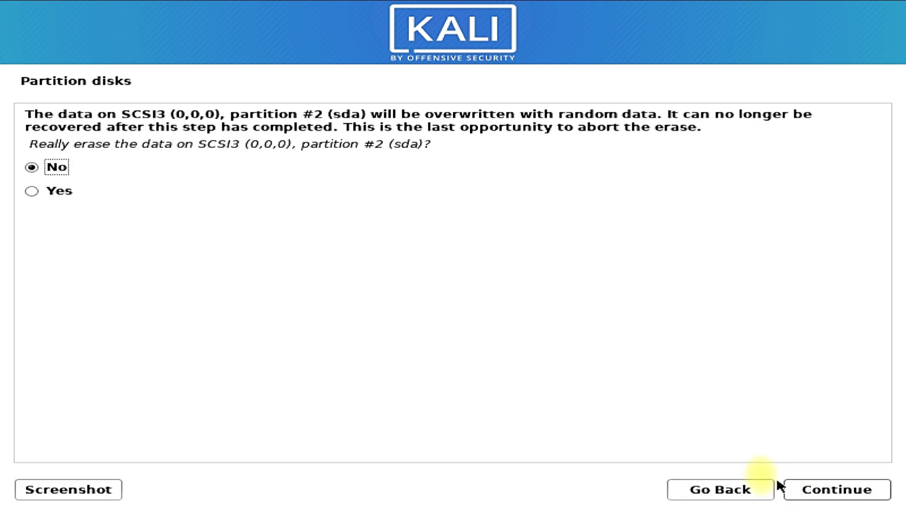
click(28, 194)
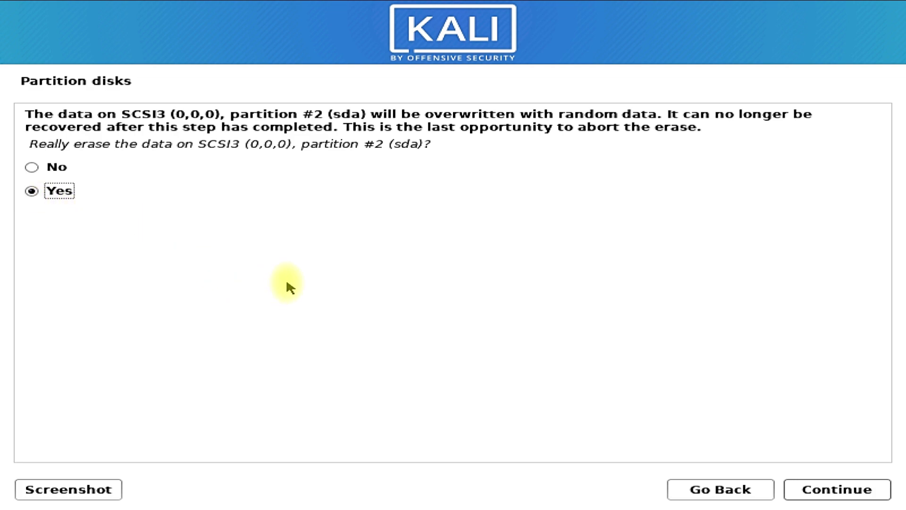
click(806, 494)
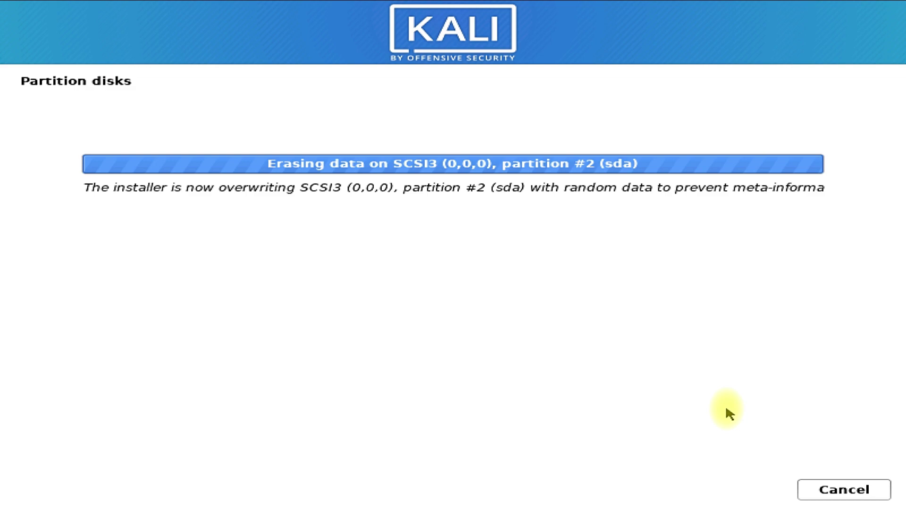
Enter the encryption passphrase in both fields, shown in clear, and confirm it
click(142, 264)
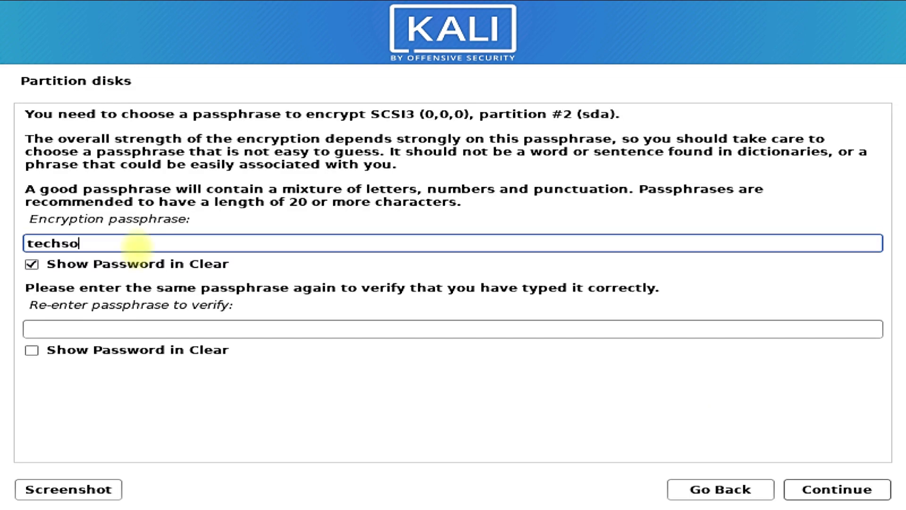
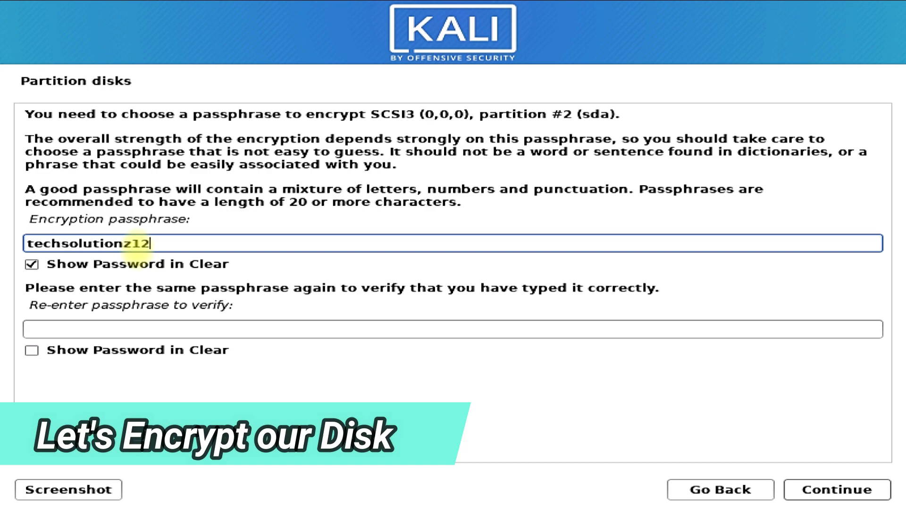
click(133, 329)
click(31, 349)
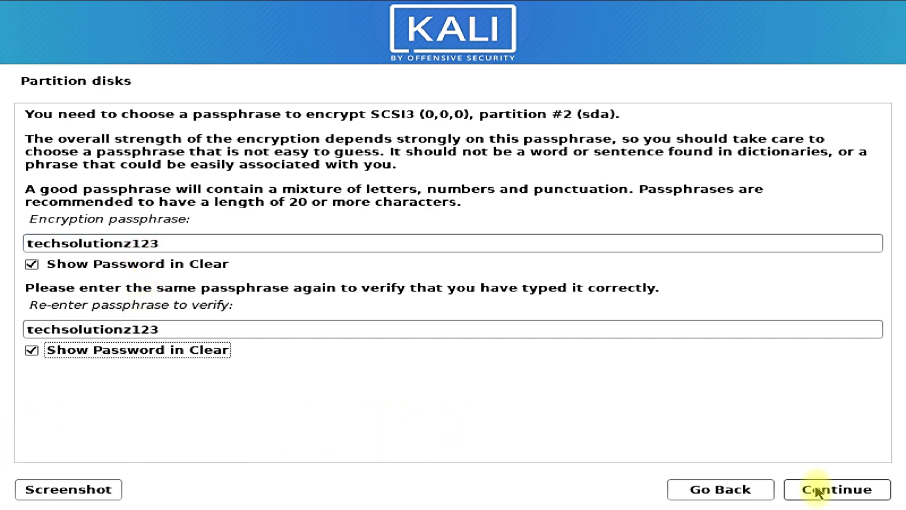
click(818, 491)
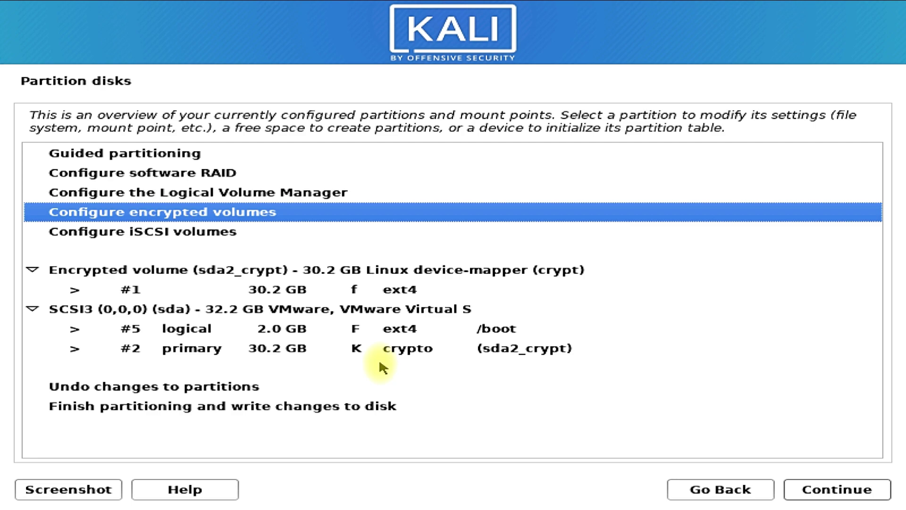
Choose Configure the Logical Volume Manager and confirm writing the changes to disk
click(276, 198)
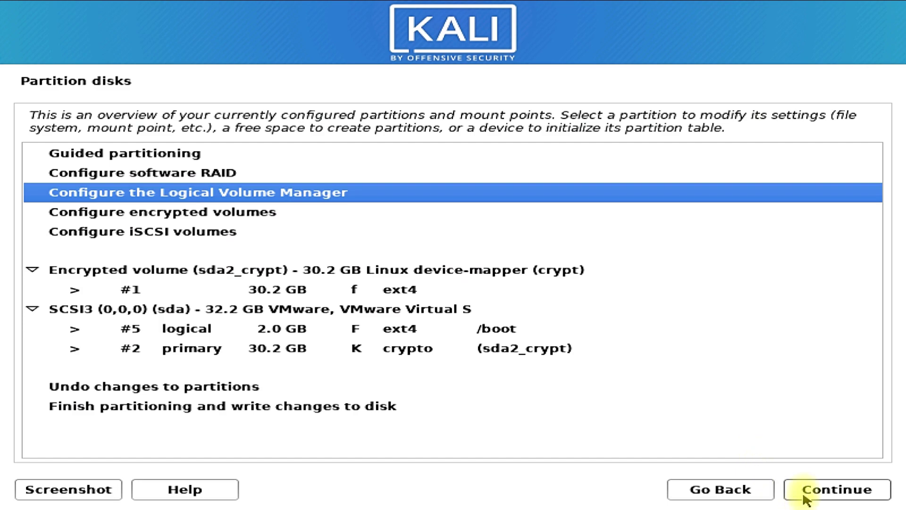
click(806, 490)
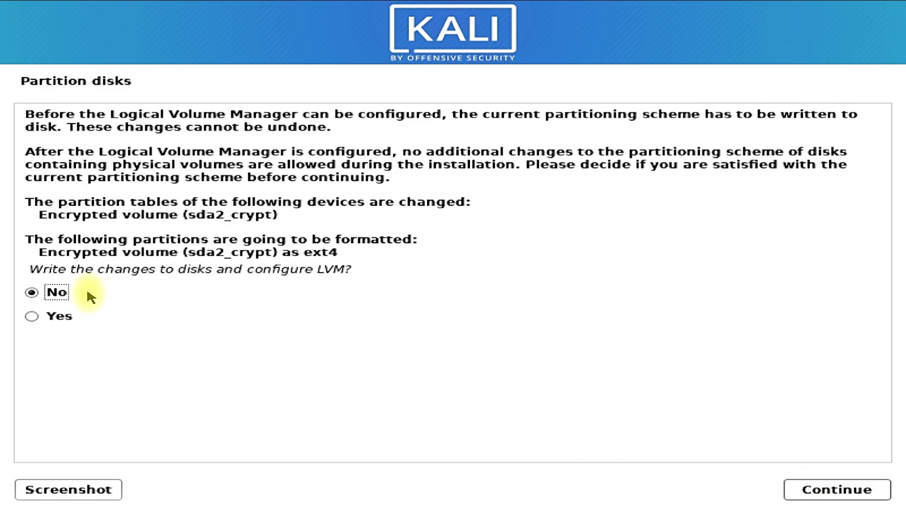
click(66, 317)
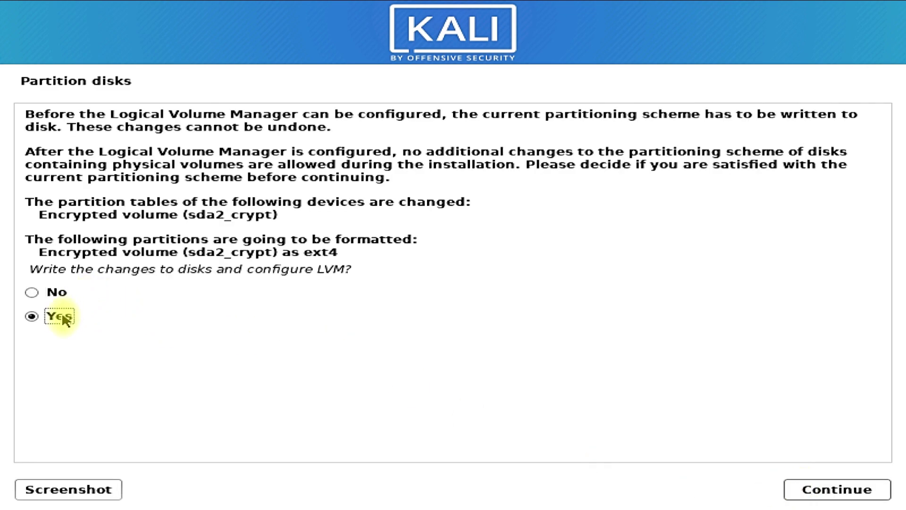
click(872, 490)
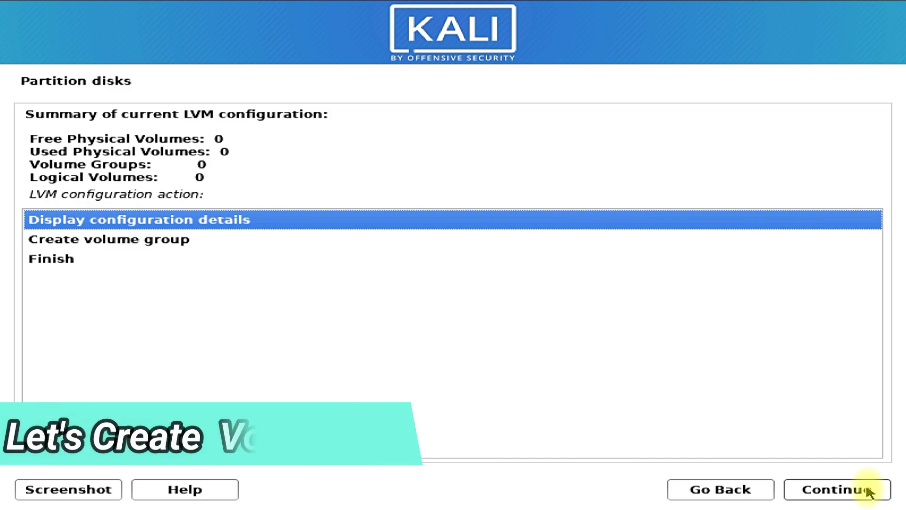
Create volume group KaliCrypt using the device /dev/mapper/sda2_crypt
click(196, 249)
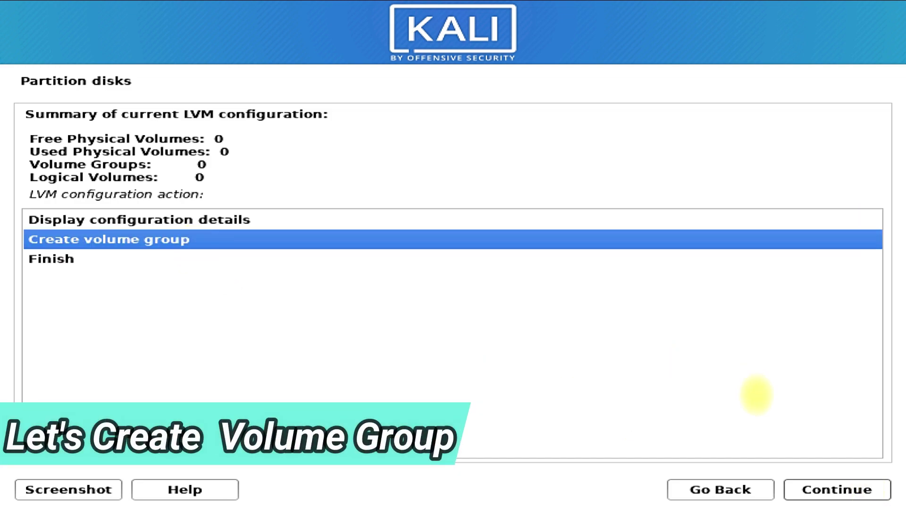
click(806, 487)
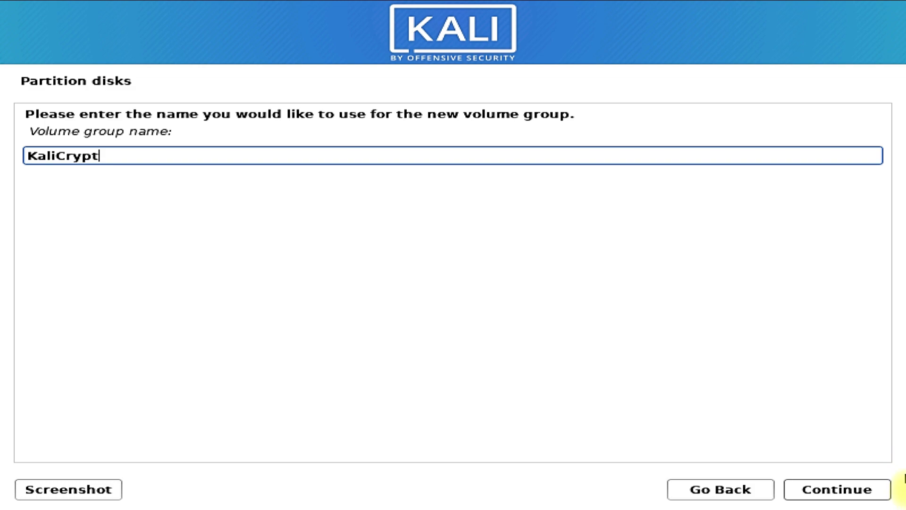
click(813, 491)
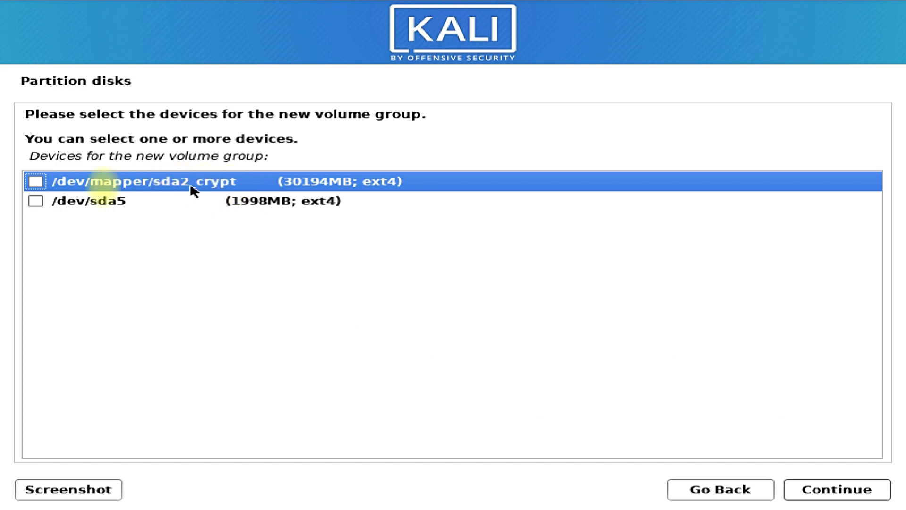
click(35, 182)
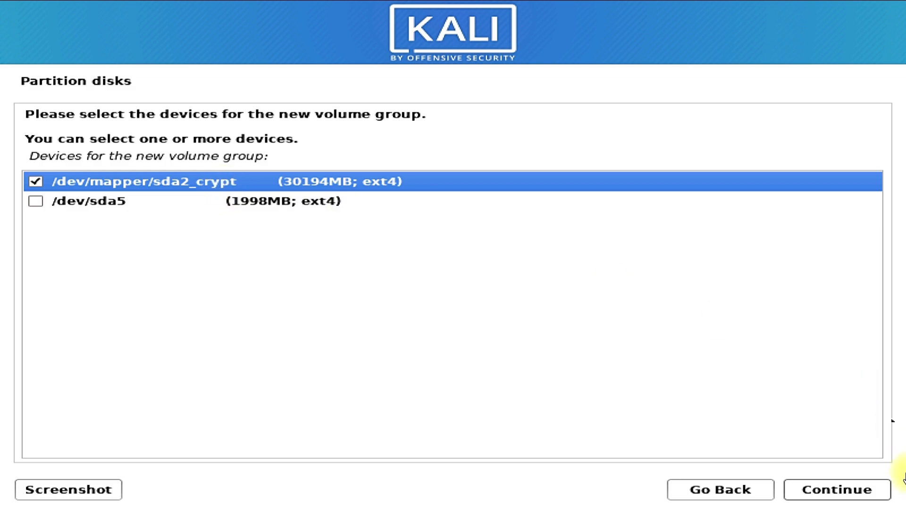
click(860, 493)
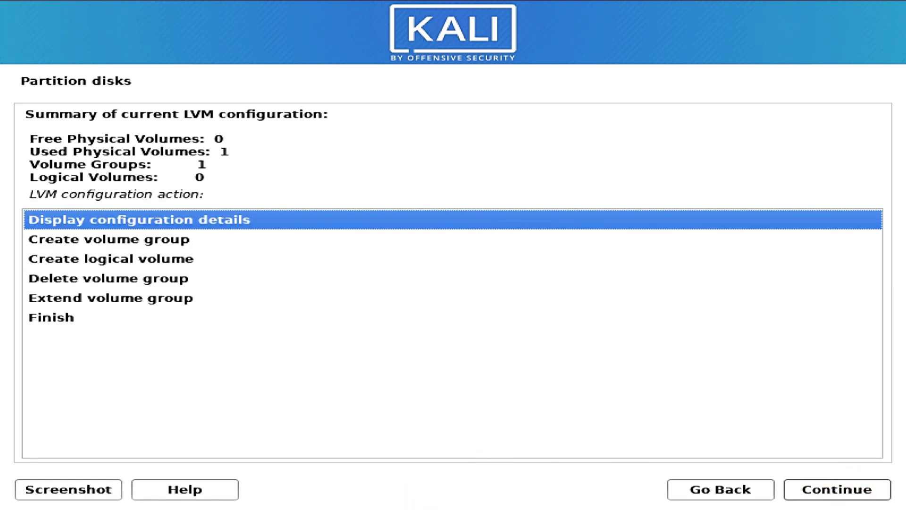
click(144, 259)
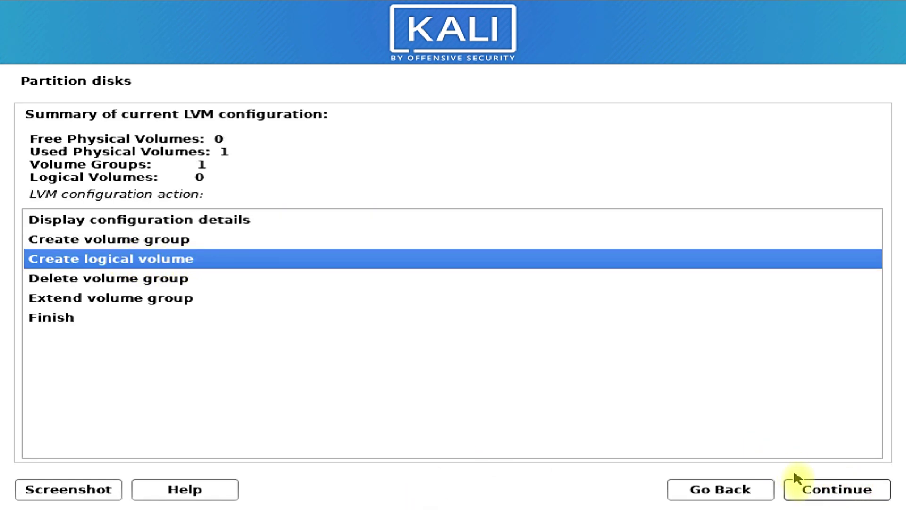
Create a 10000MB logical volume named root in KaliCrypt and finish the LVM configuration
click(798, 484)
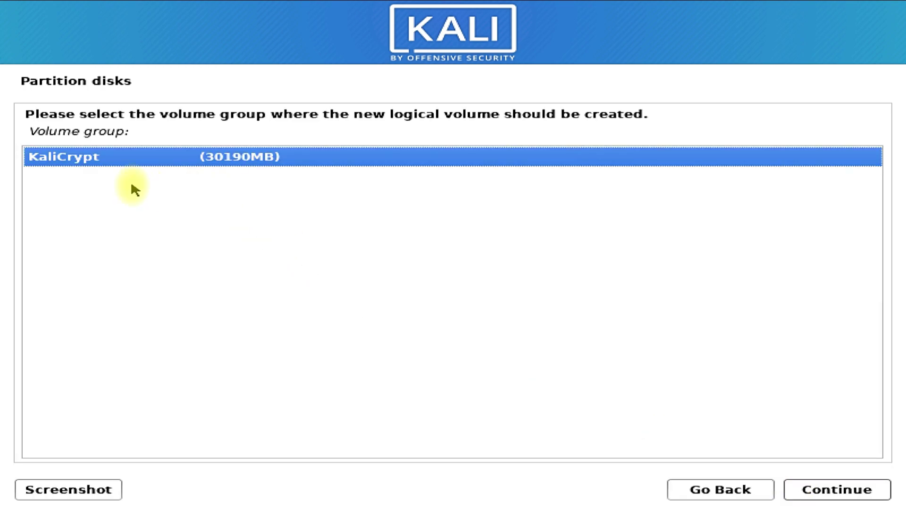
click(810, 495)
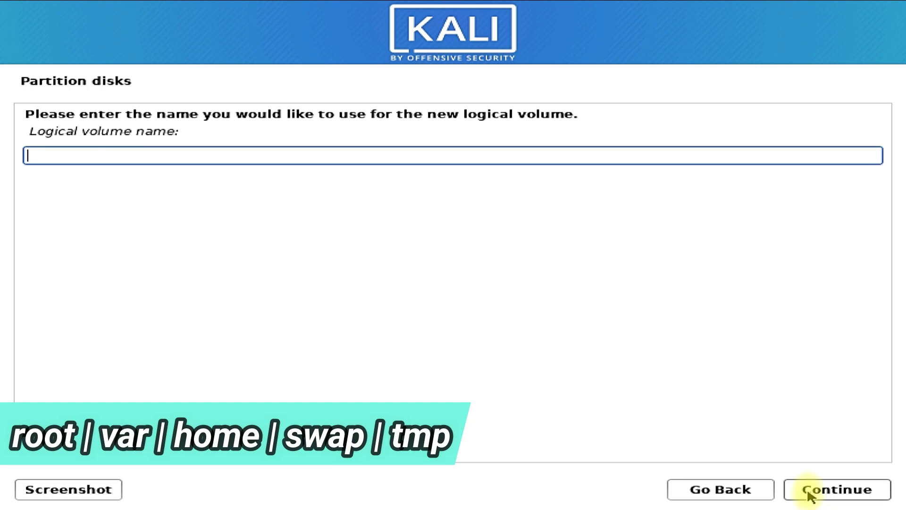
text(r)
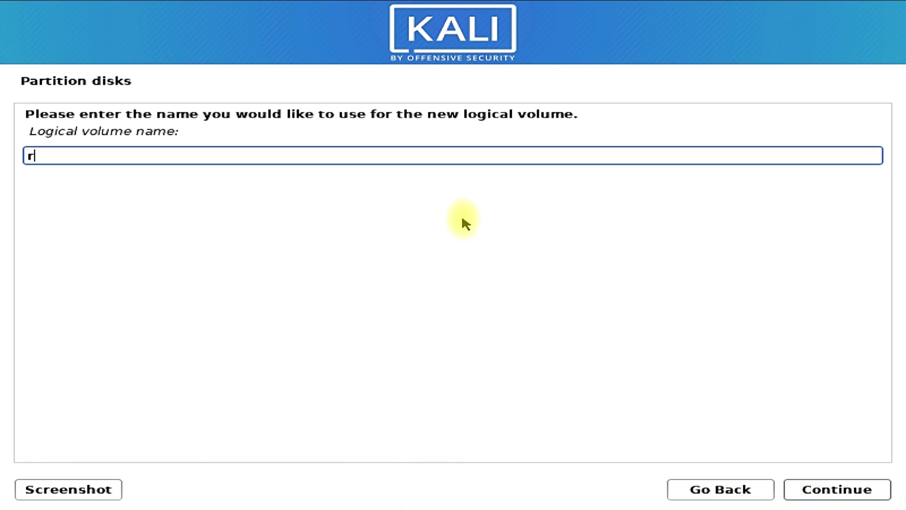
text(oot)
click(800, 489)
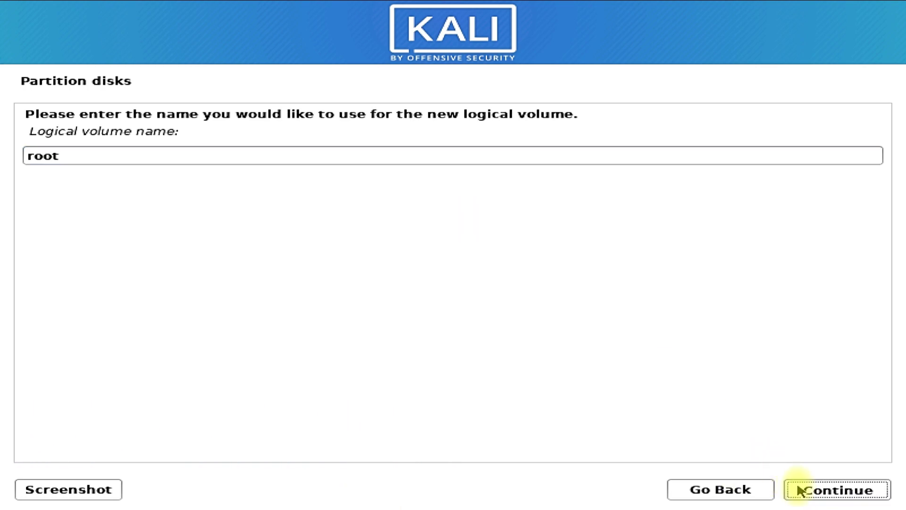
drag(27, 168, 72, 168)
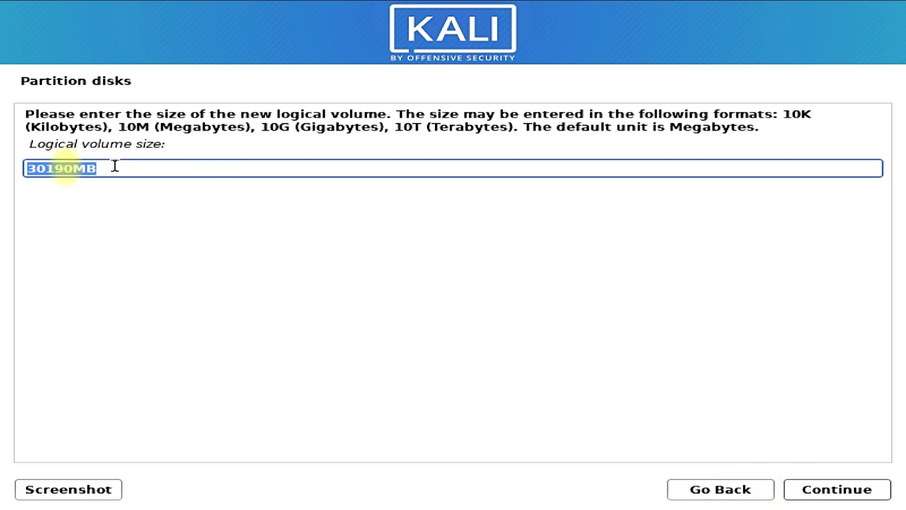
text(10000)
click(810, 493)
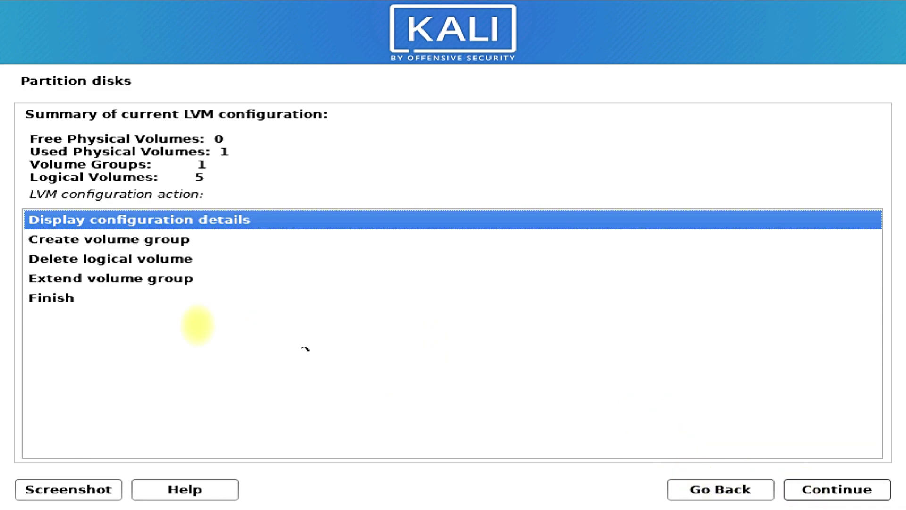
click(96, 297)
Finish the LVM configuration and return to the partition overview, scrolling down to the KaliCrypt volumes
click(796, 491)
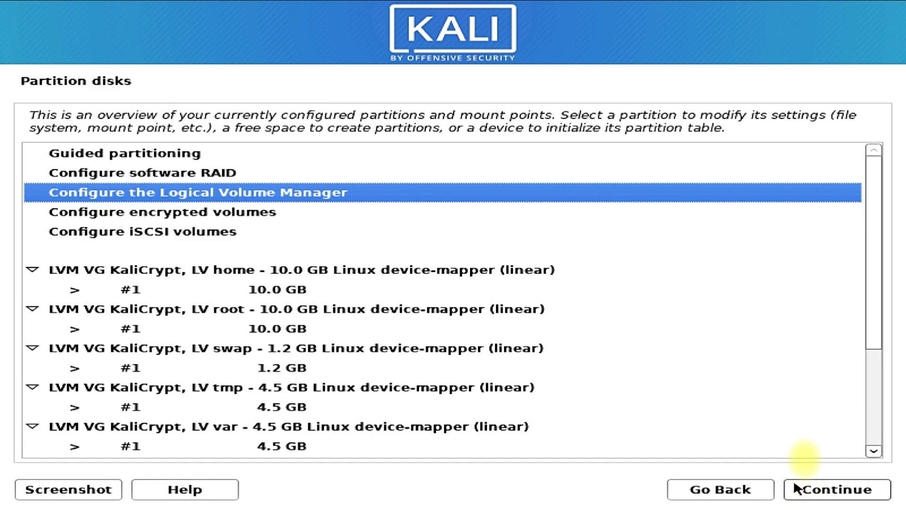
scroll(874, 315, down, 3)
drag(873, 315, 889, 333)
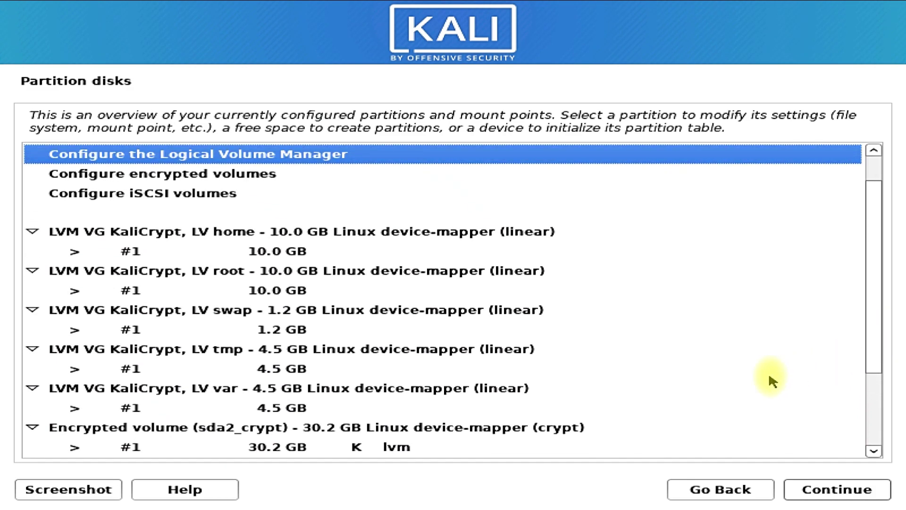
Collapse the LV home, root, swap, tmp and var groups into single rows
click(32, 231)
click(32, 251)
click(33, 271)
click(32, 290)
click(32, 310)
Set home #1 to Ext4 journaling file system with mount point /home and finish its setup
click(89, 231)
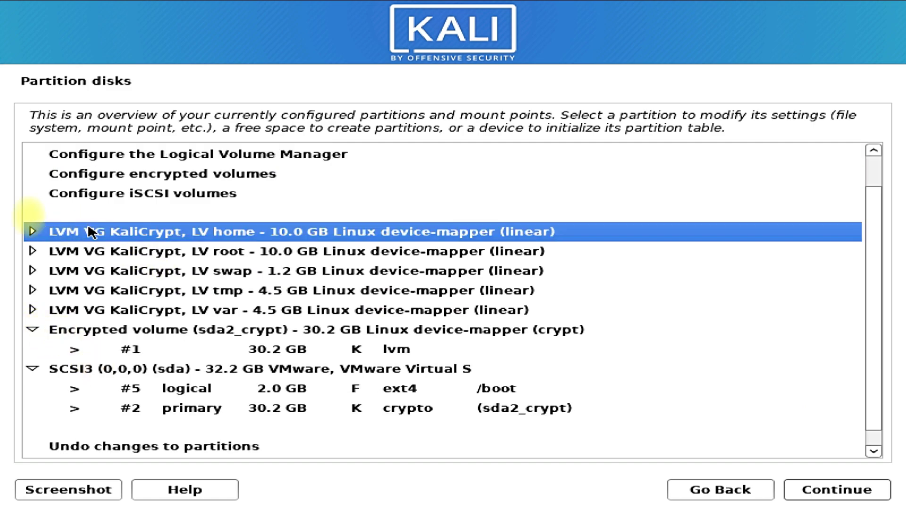
click(33, 231)
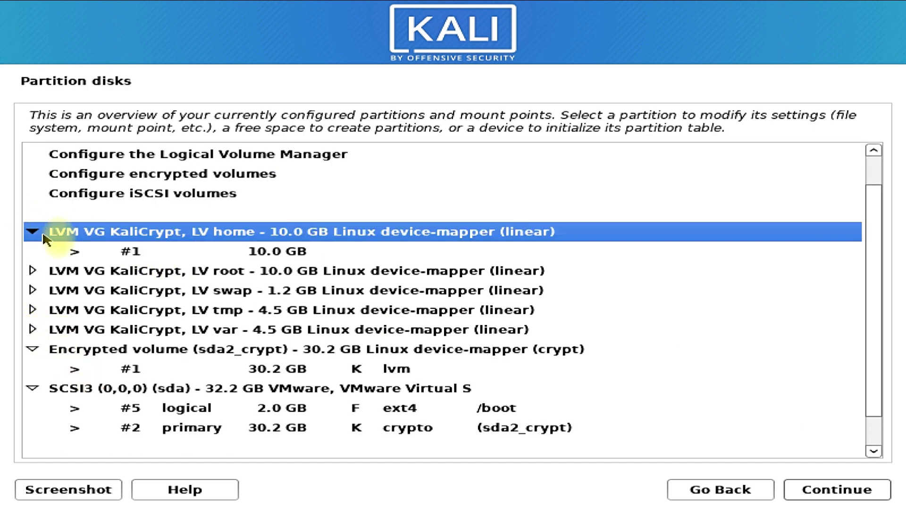
double_click(290, 254)
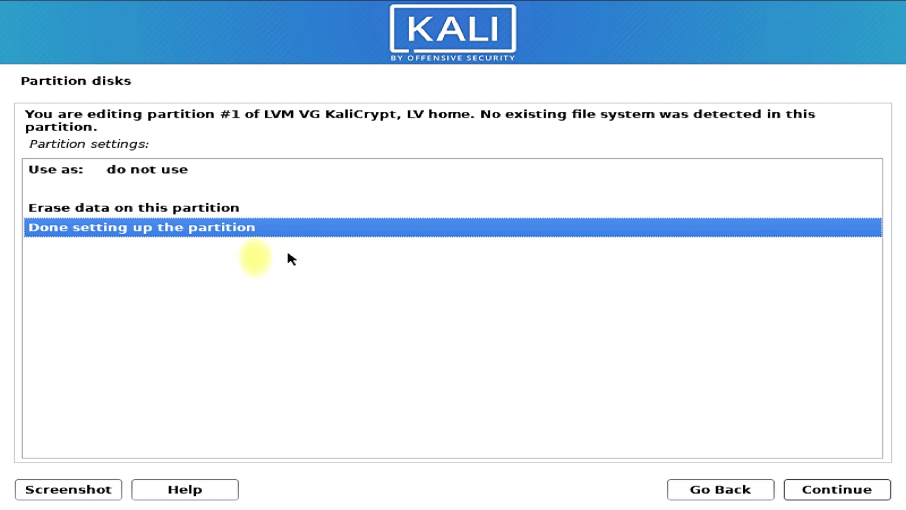
double_click(175, 169)
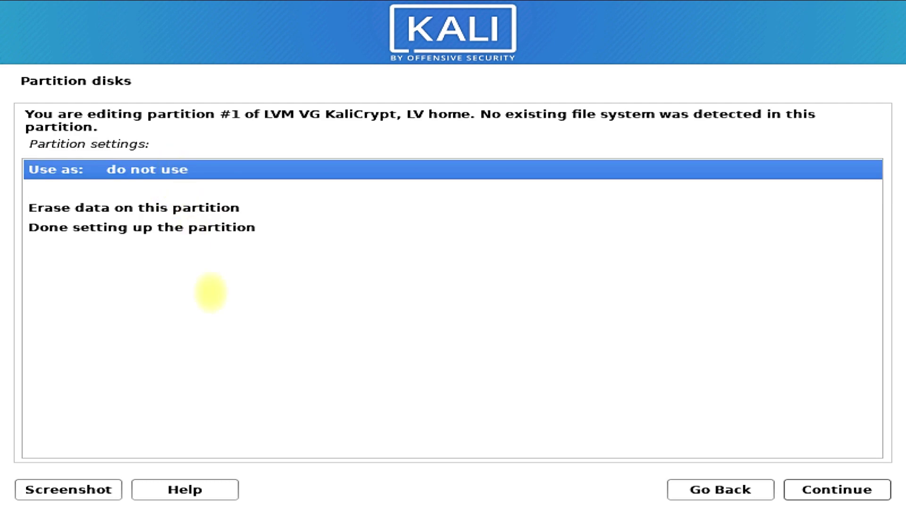
click(826, 491)
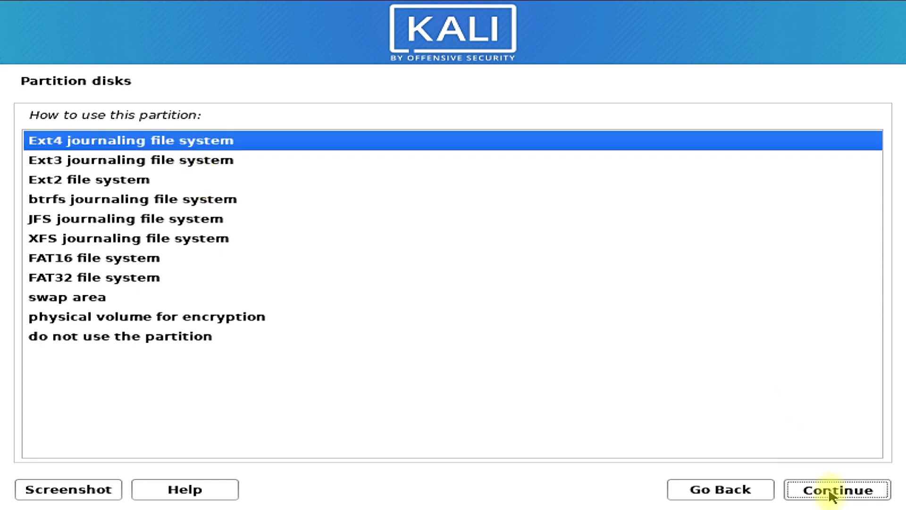
click(91, 210)
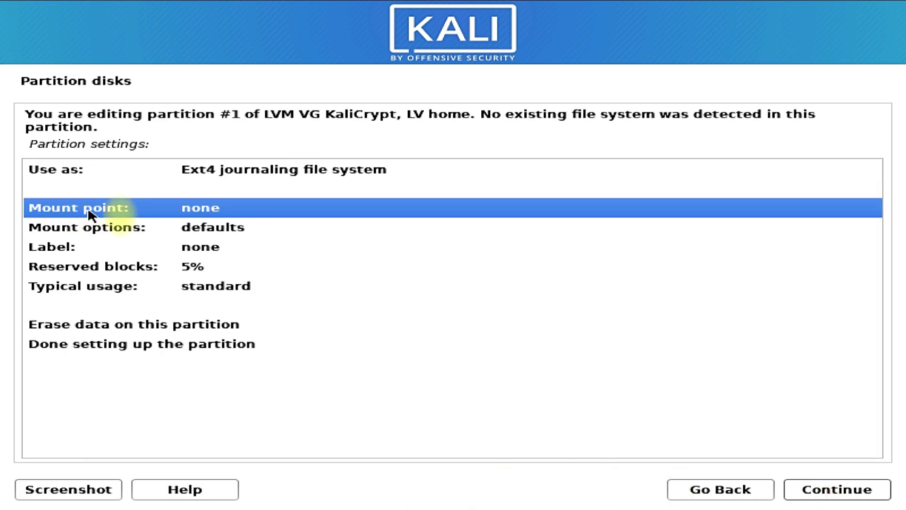
double_click(185, 206)
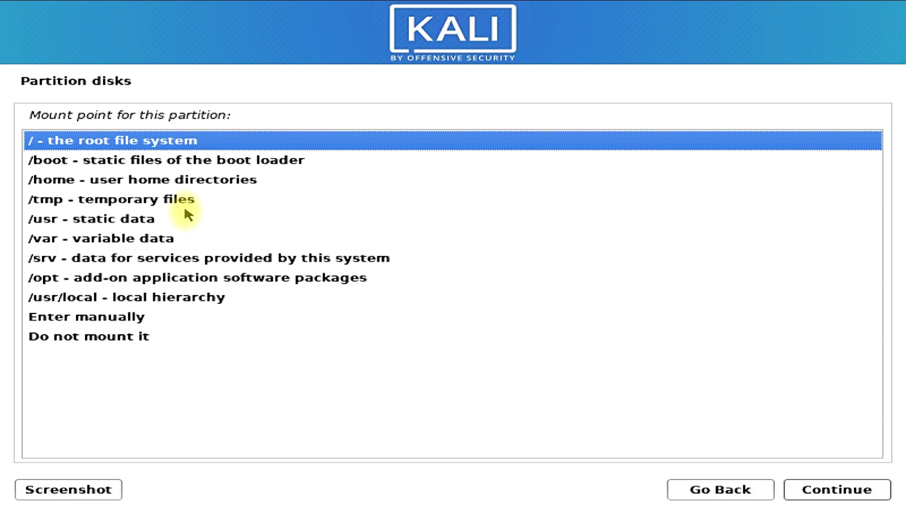
click(106, 185)
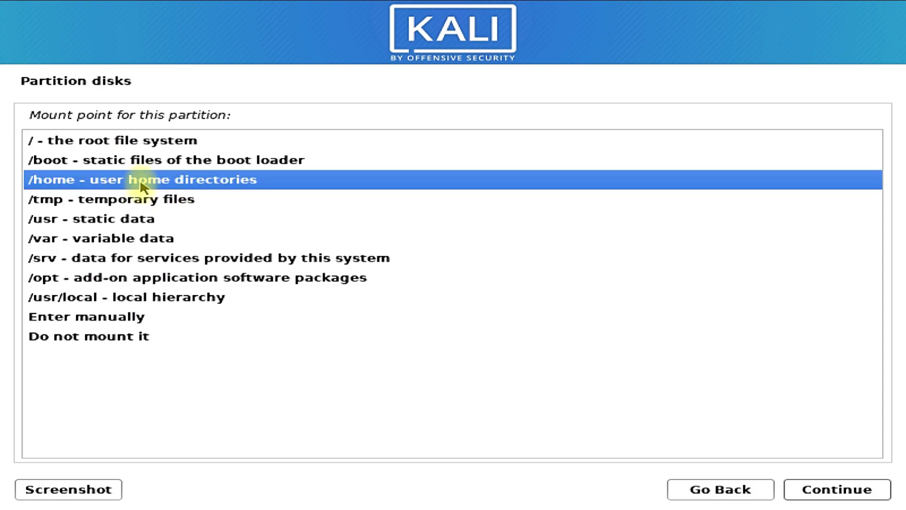
double_click(141, 184)
click(203, 344)
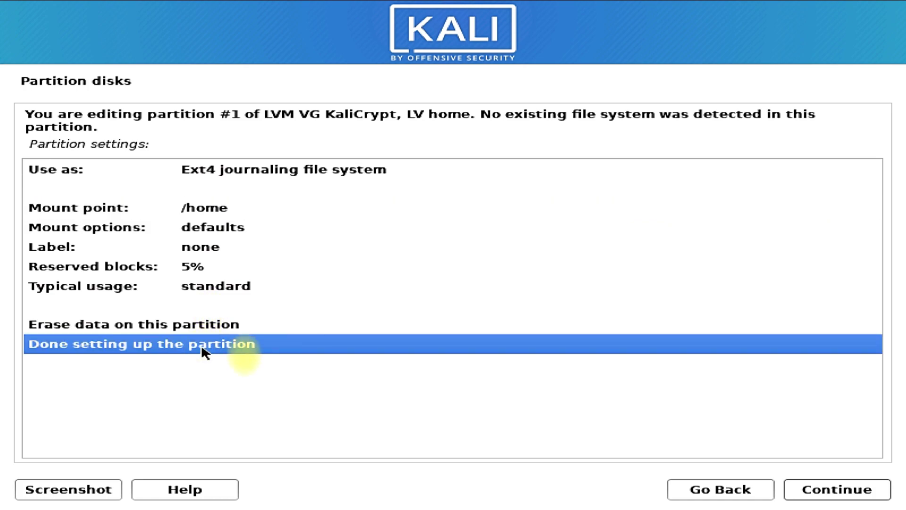
click(860, 493)
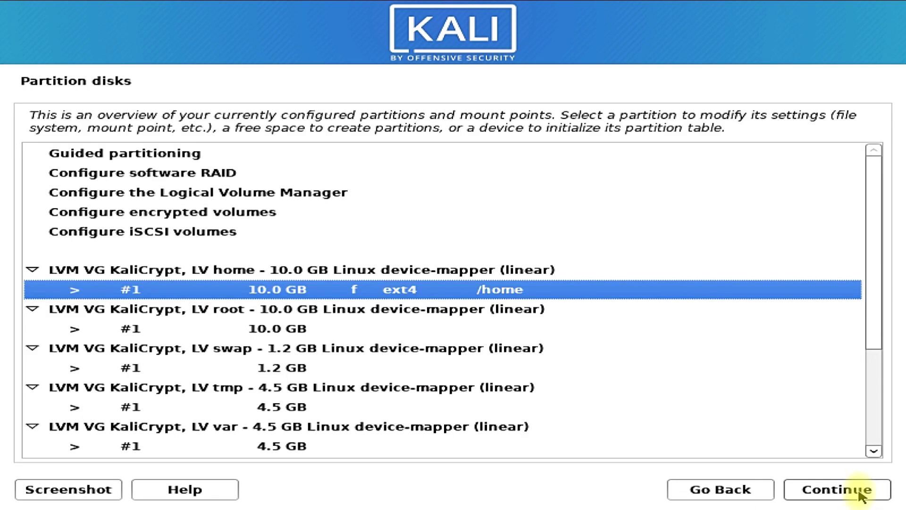
Set the 1.2 GB swap #1 partition to be used as swap area and finish its setup
scroll(584, 346, down, 3)
click(202, 208)
click(208, 220)
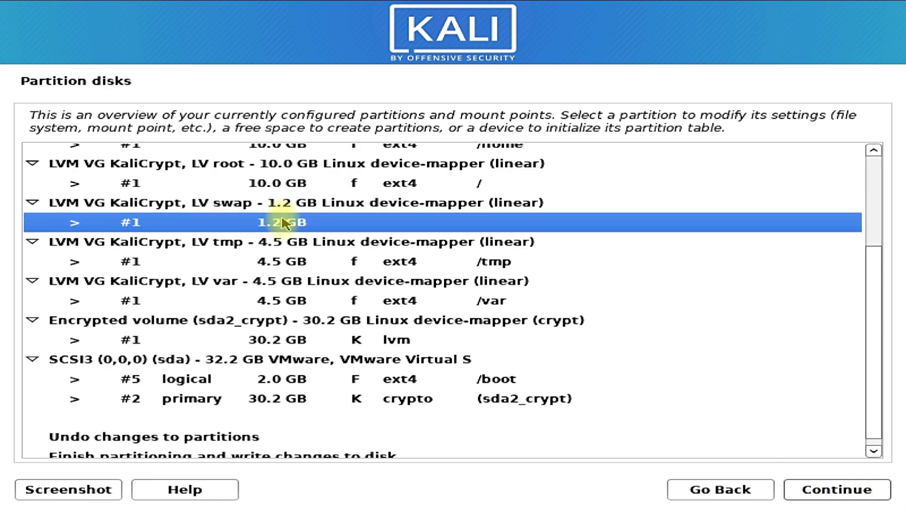
double_click(283, 223)
double_click(122, 177)
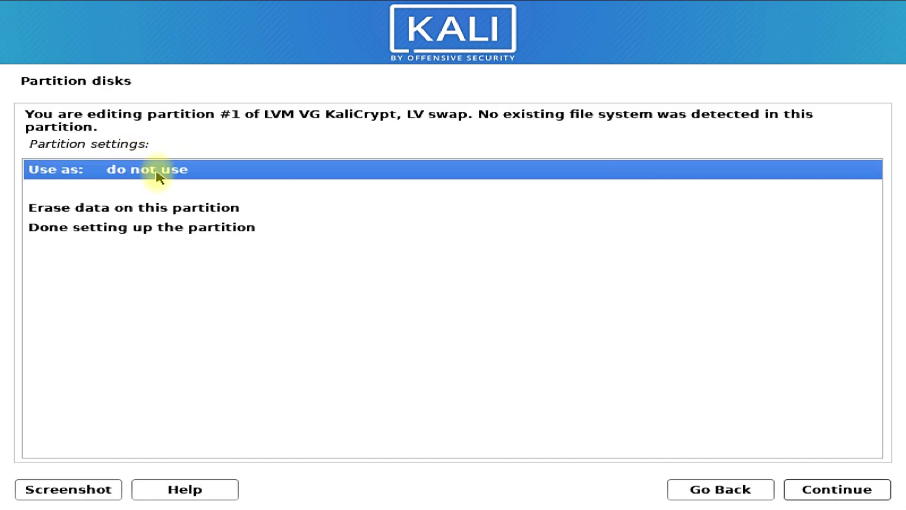
click(77, 297)
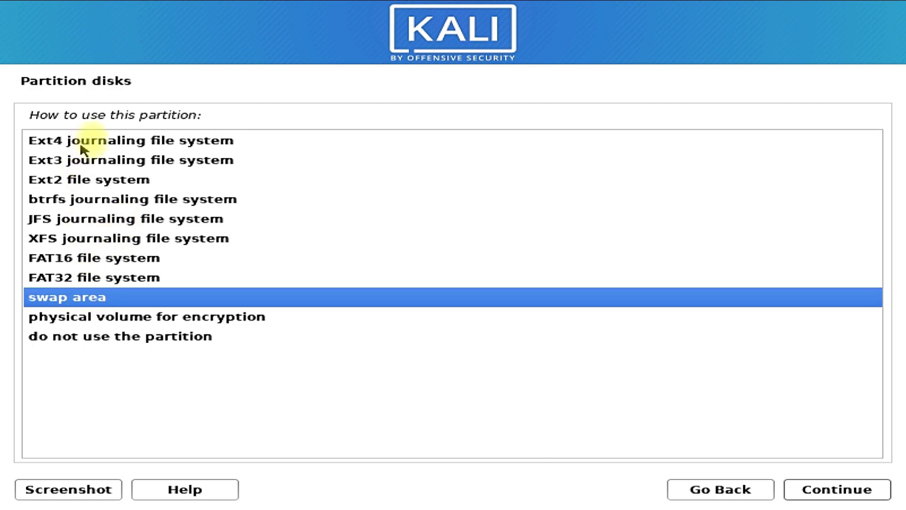
click(38, 141)
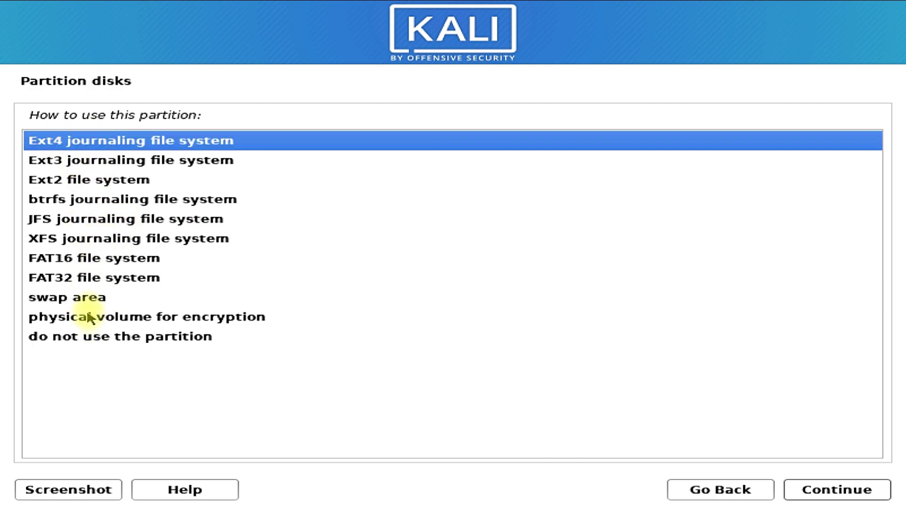
click(90, 297)
double_click(105, 301)
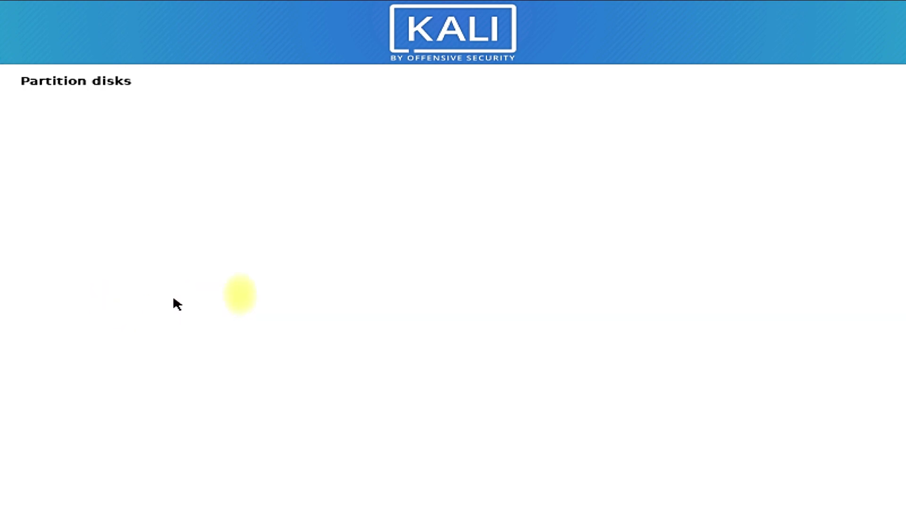
click(193, 231)
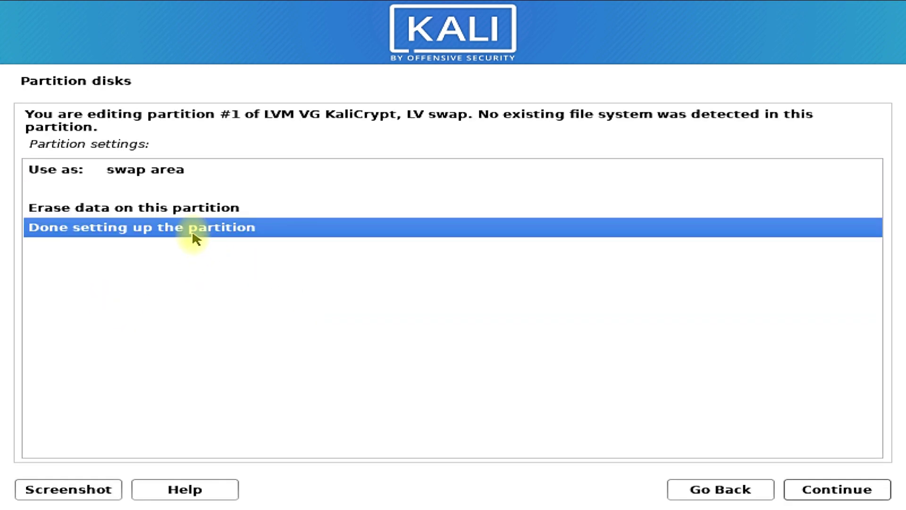
double_click(195, 236)
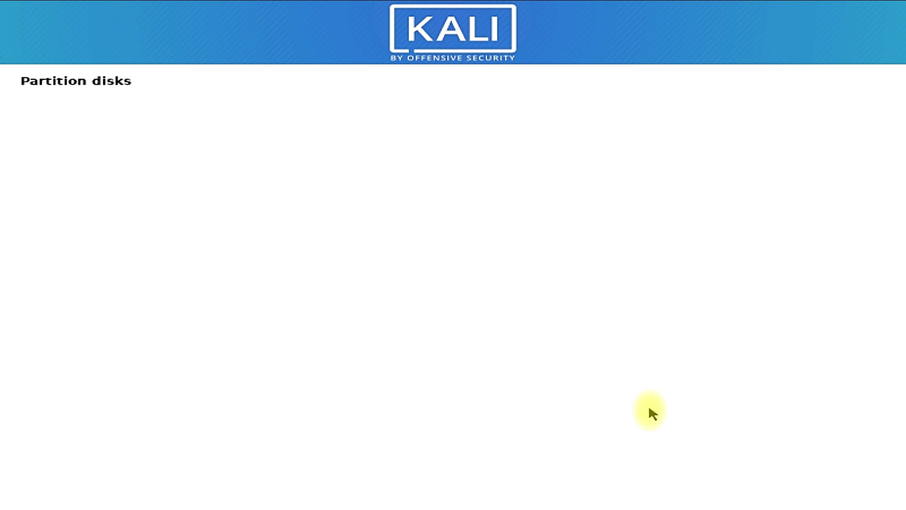
scroll(676, 397, down, 2)
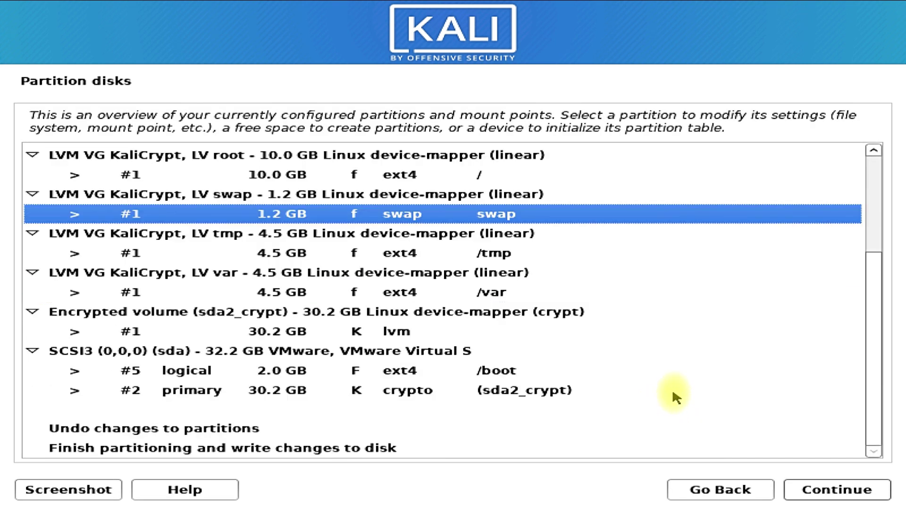
Review the home, root, swap, tmp and var partition entries in the overview
scroll(675, 395, up, 2)
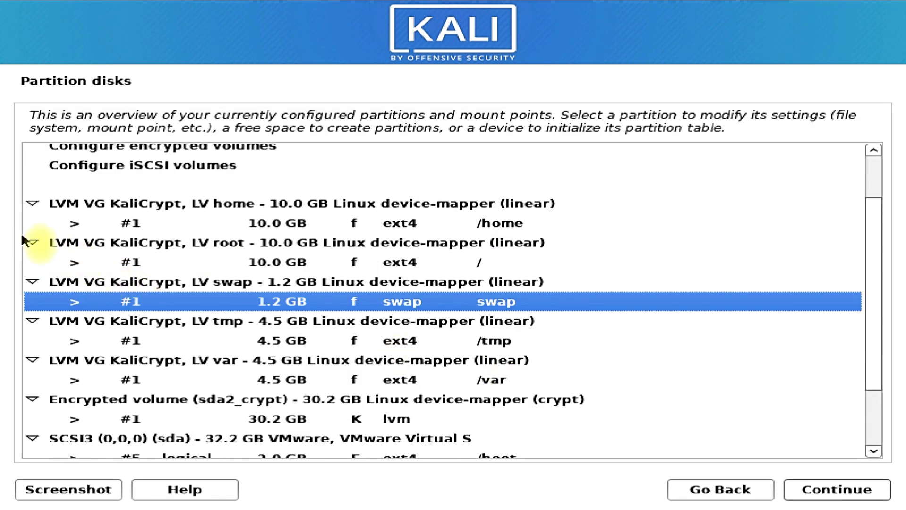
click(516, 226)
click(502, 260)
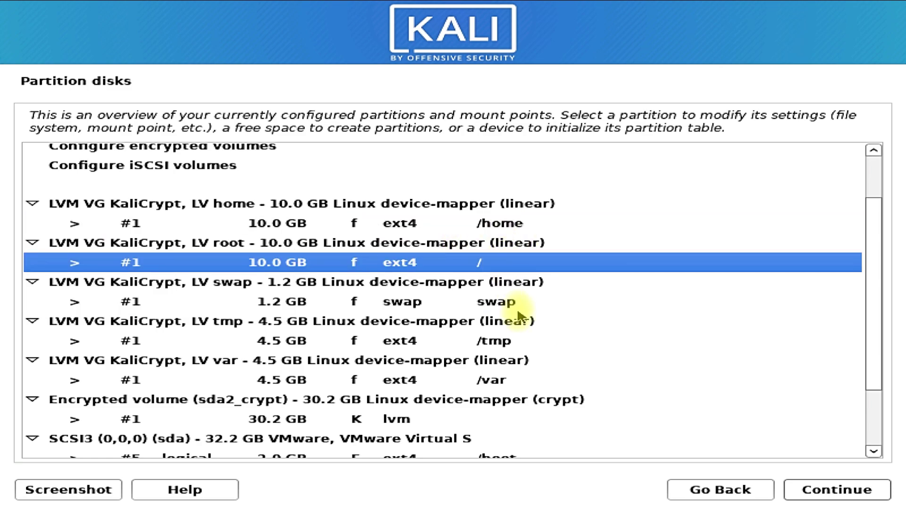
click(518, 306)
click(497, 341)
click(491, 377)
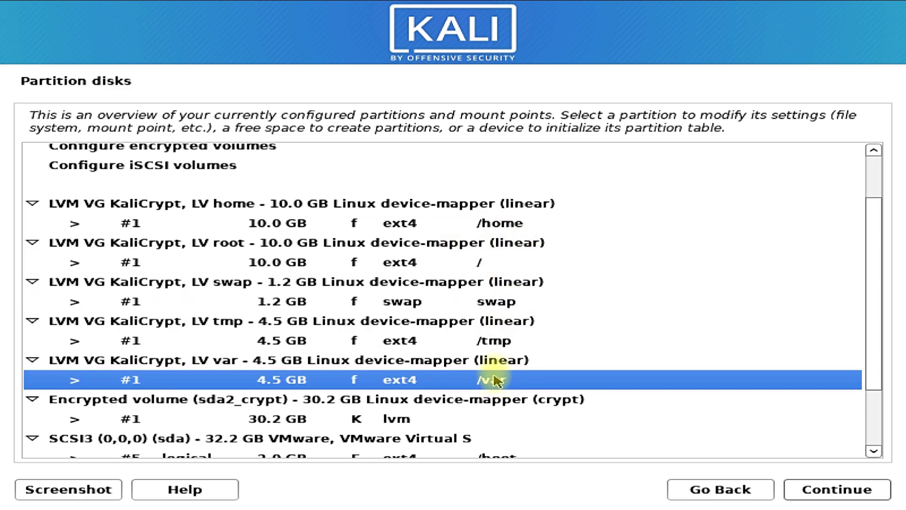
Collapse the LV var group and choose 'Finish partitioning and write changes to disk'
click(33, 282)
click(691, 447)
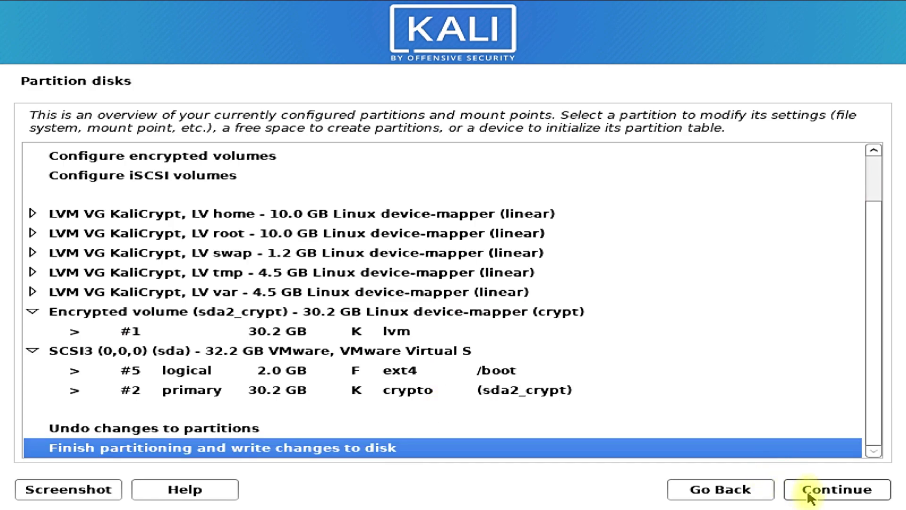
click(809, 489)
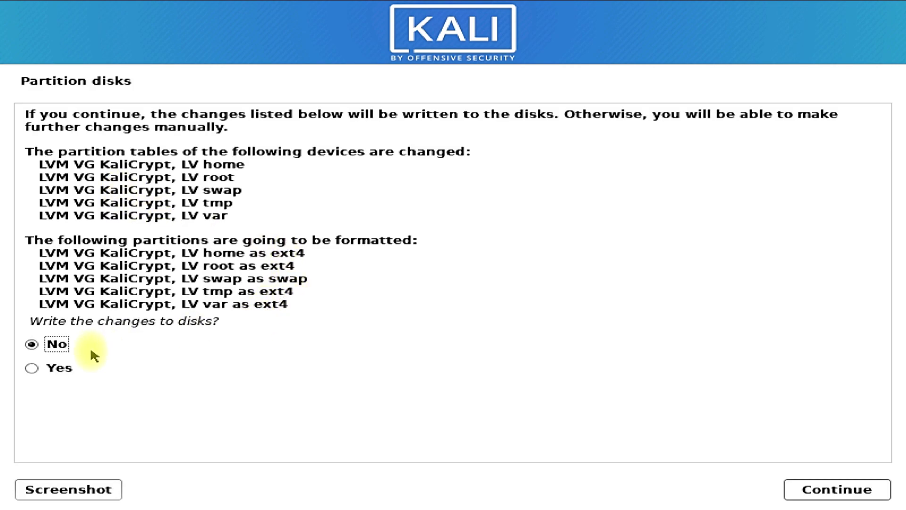
Answer Yes to 'Write the changes to disks?' so the KaliCrypt volumes get formatted
click(53, 368)
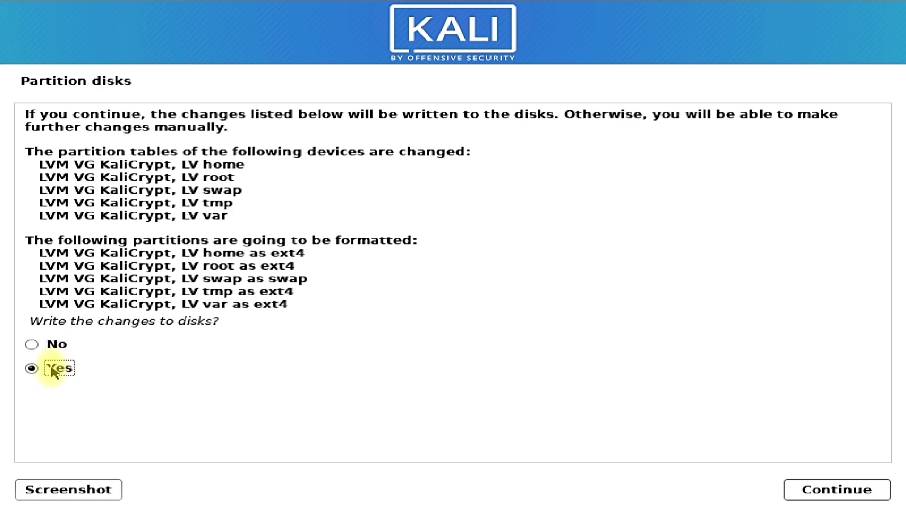
click(831, 491)
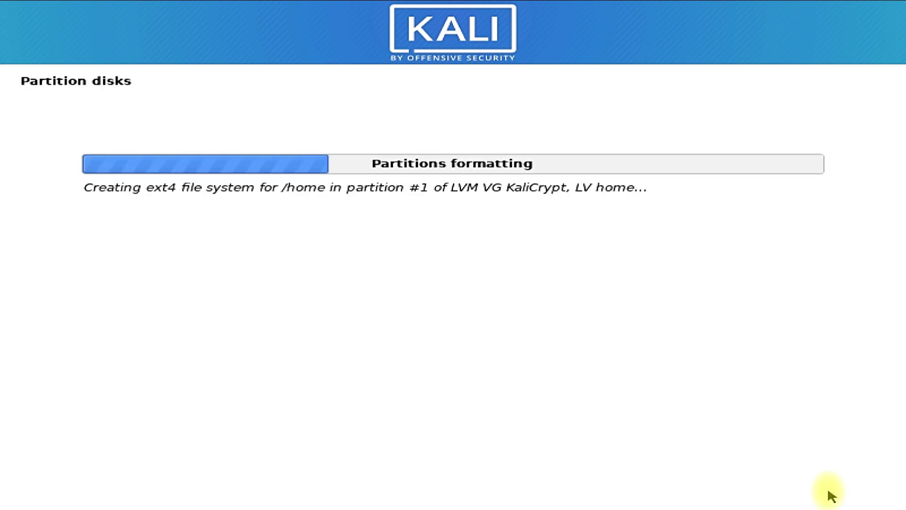